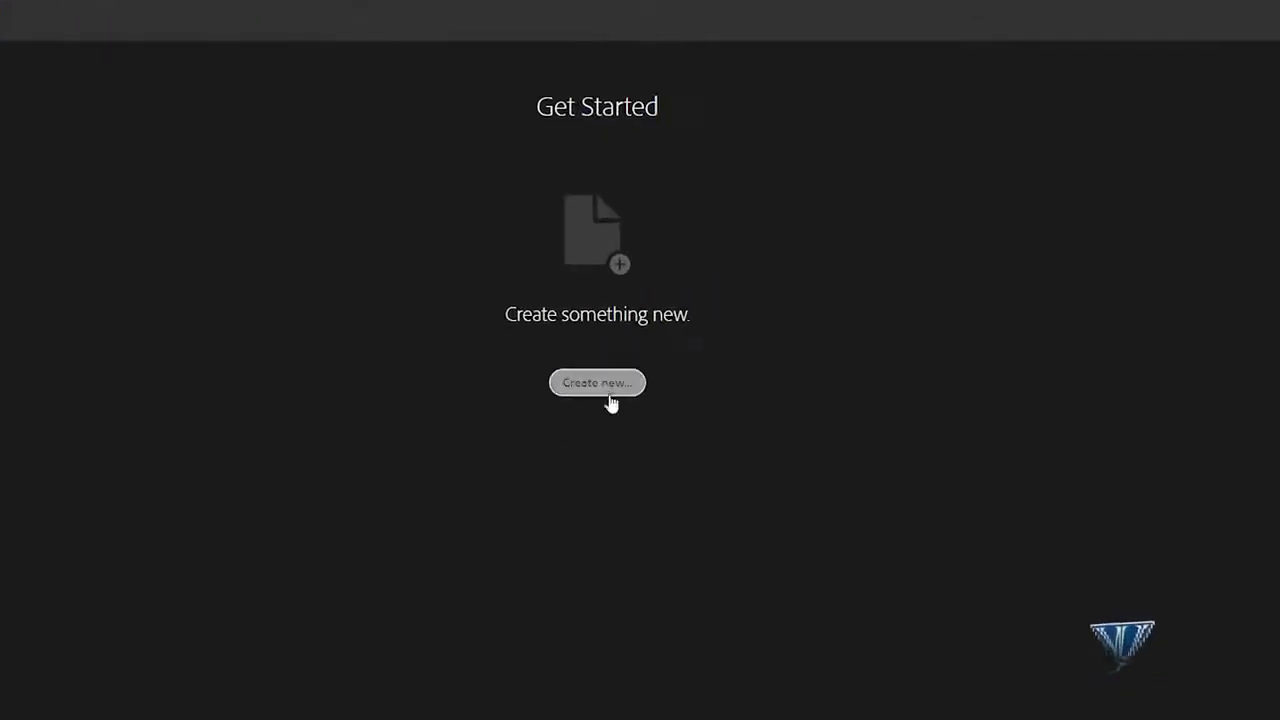
Create a new 820 by 312 pixel document at 72 pixels/inch in RGB Color with a white background
{"action": "left_click", "coordinate": [613, 390]}
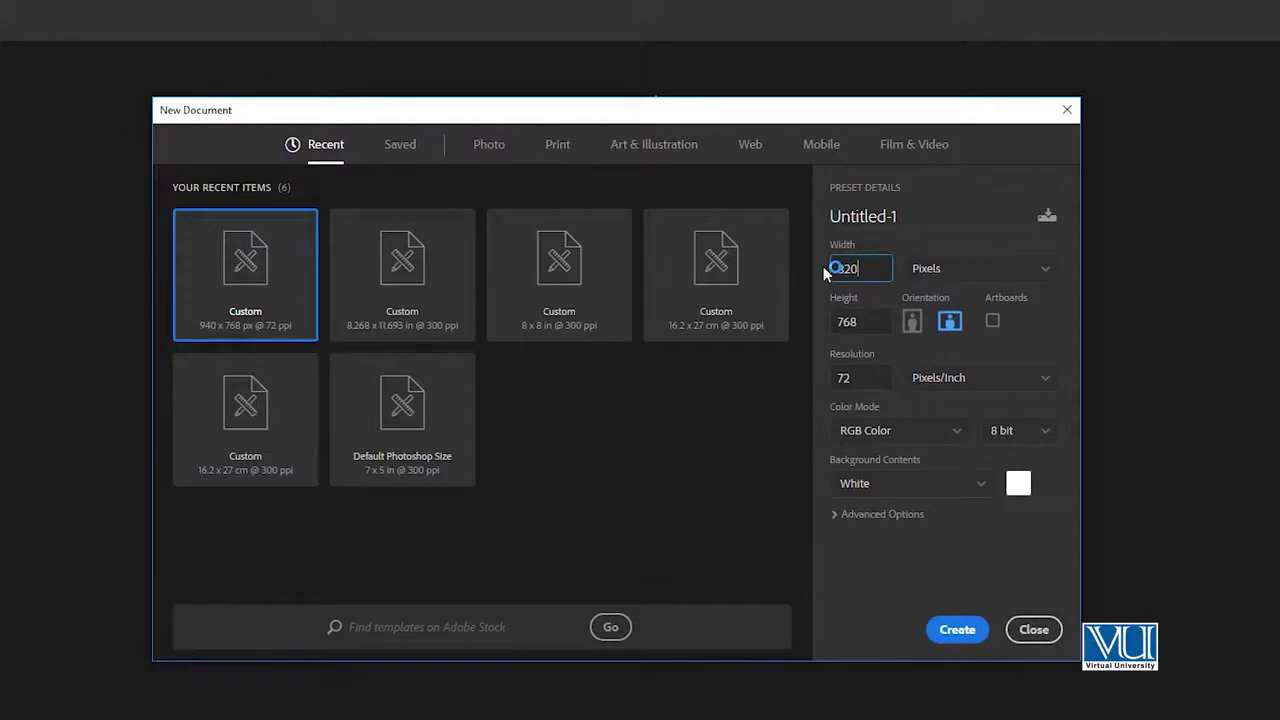
{"action": "key", "text": "Tab"}
{"action": "type", "text": "312"}
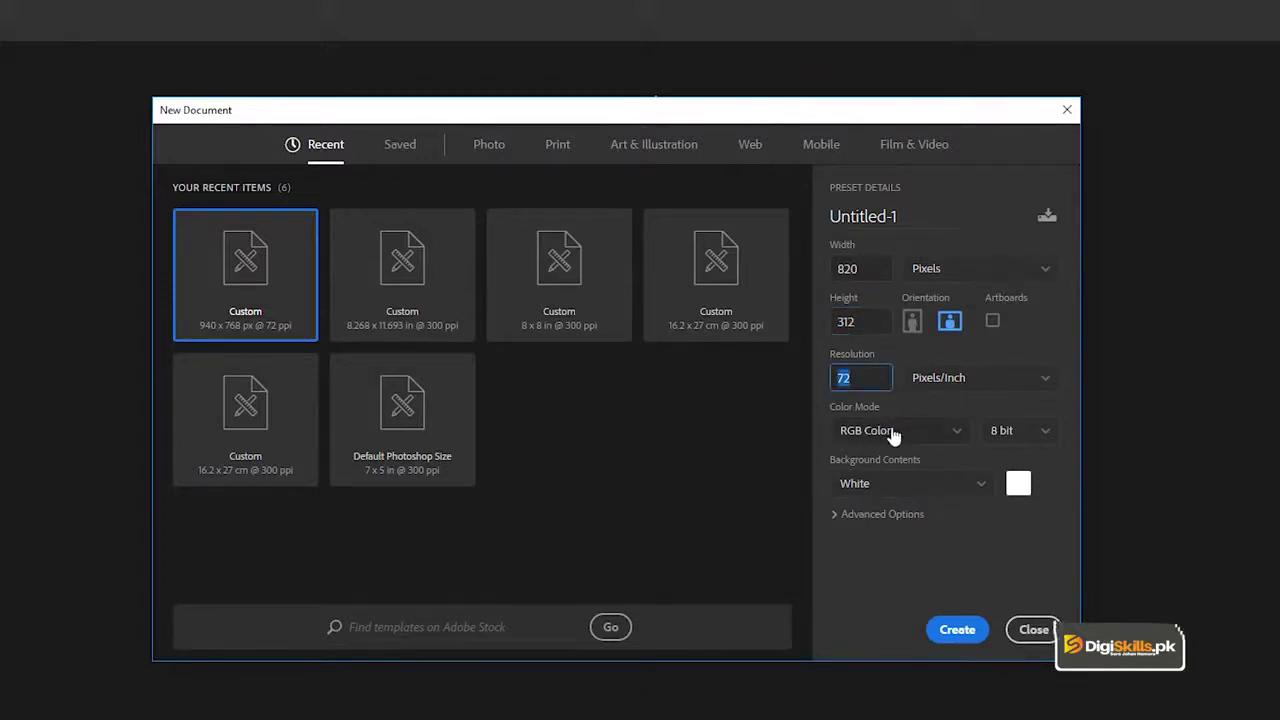
{"action": "left_click", "coordinate": [955, 630]}
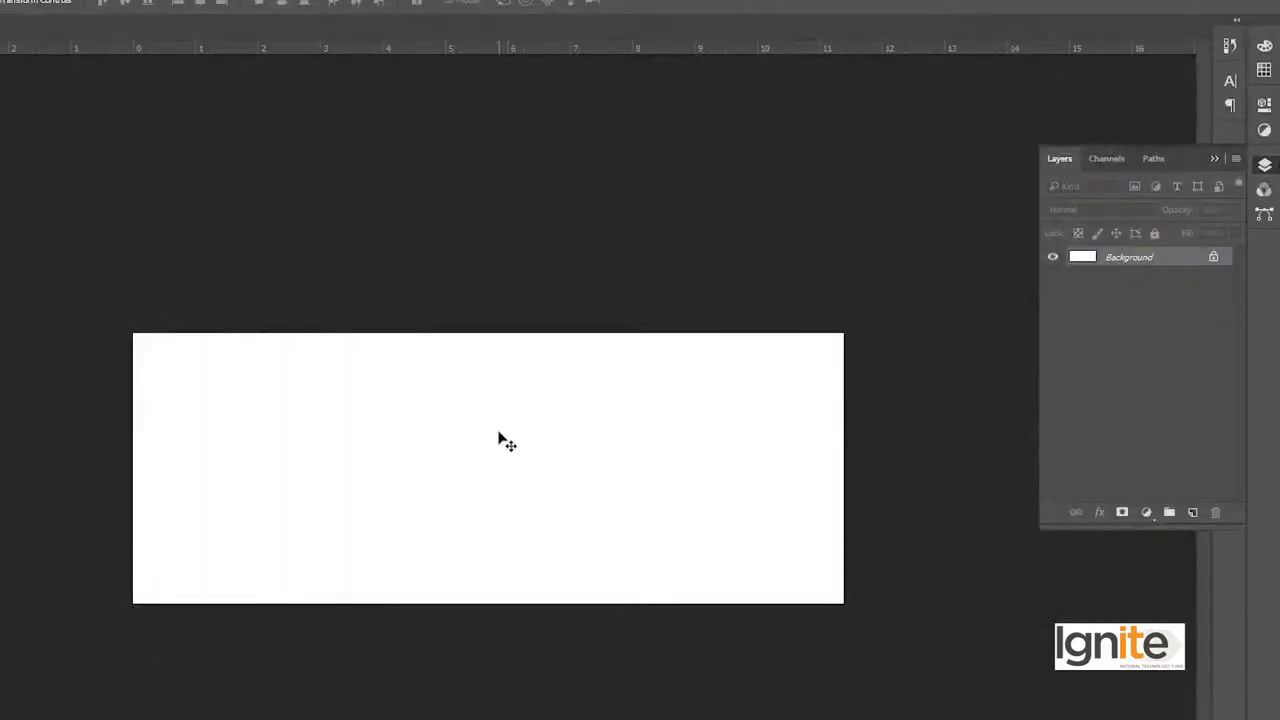
Convert the locked Background into a regular editable layer
{"action": "key", "text": "z"}
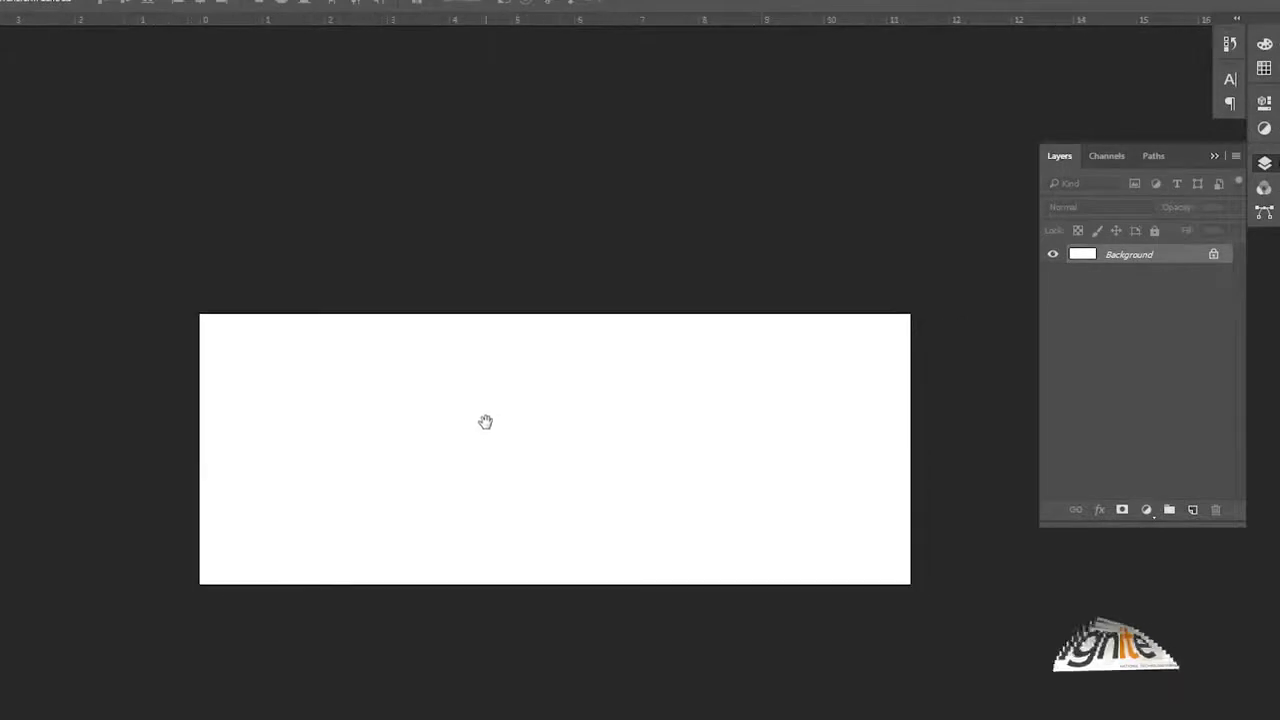
{"action": "left_click", "coordinate": [509, 434]}
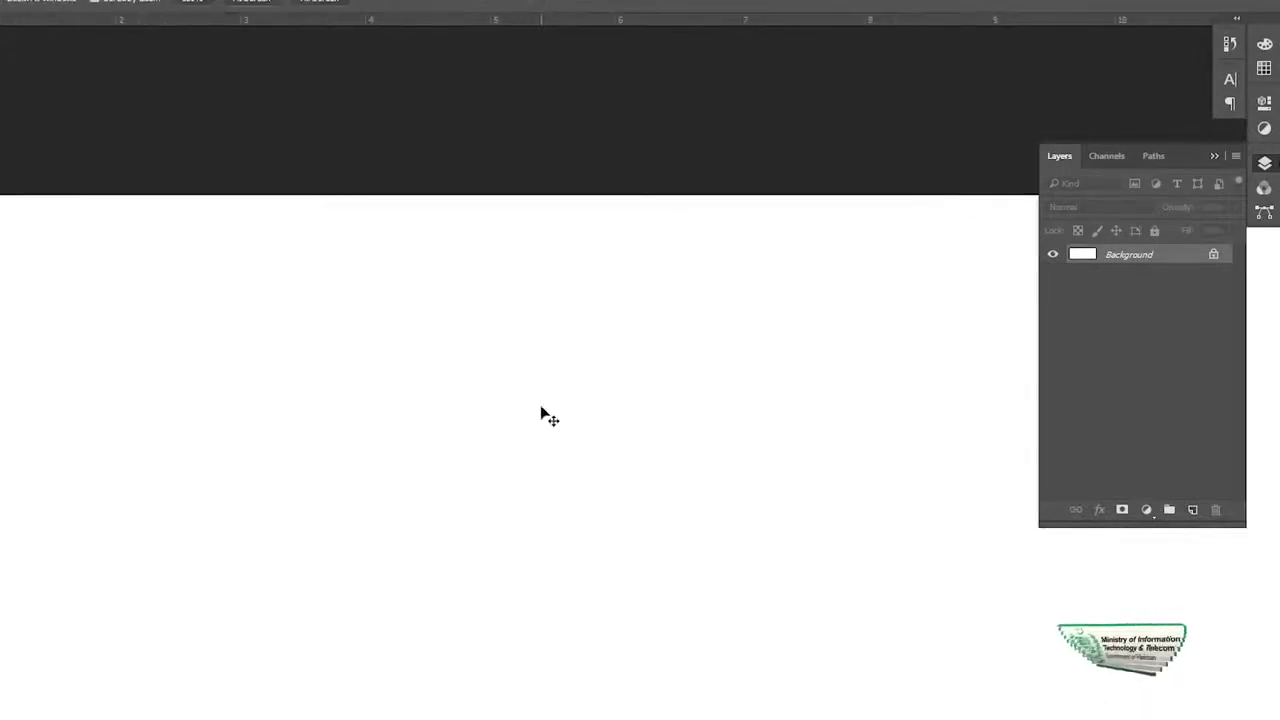
{"action": "left_click", "coordinate": [560, 415], "text": "alt"}
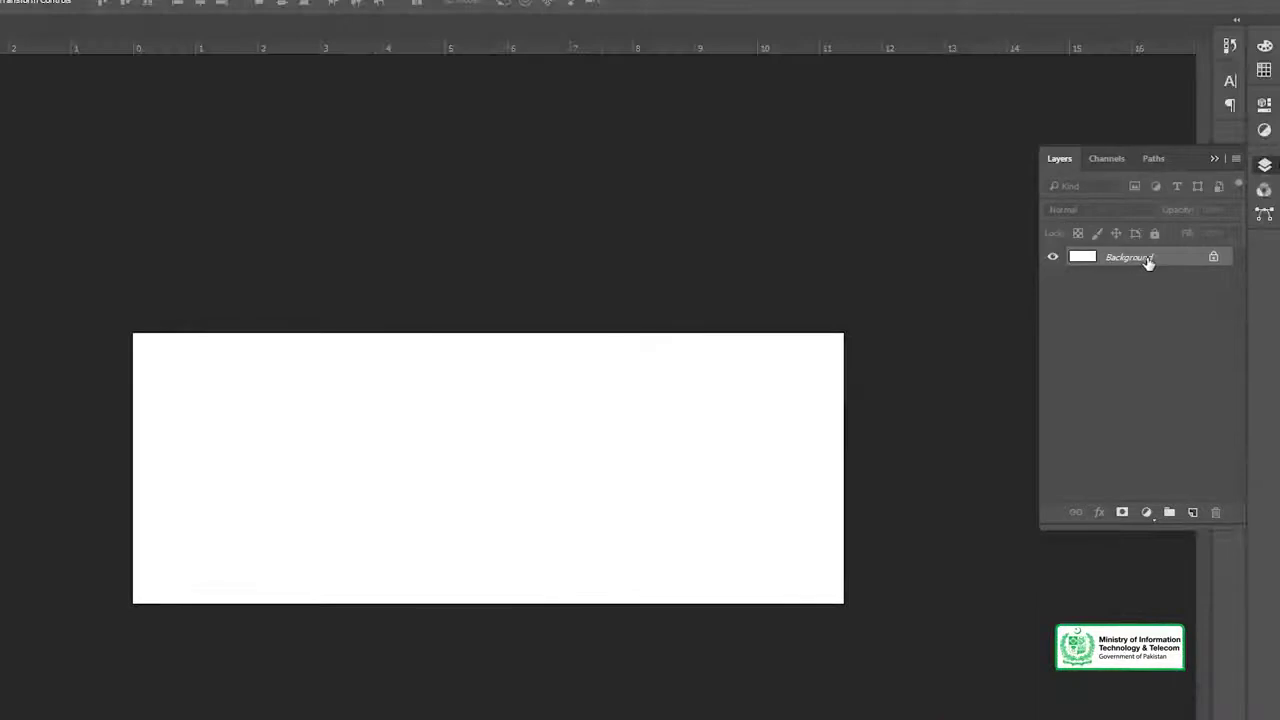
{"action": "double_click", "coordinate": [1148, 260]}
{"action": "left_click", "coordinate": [740, 257]}
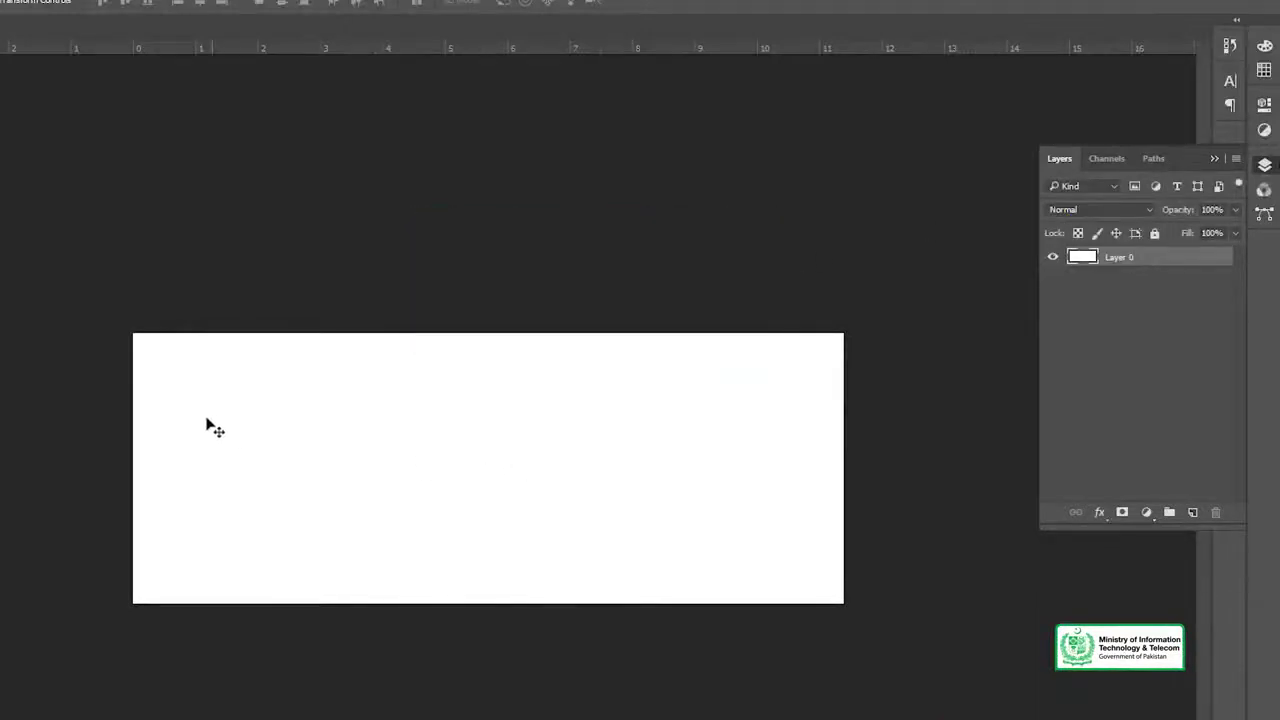
Place two vertical guides, each about 0.2 in inside the left and right edges of the canvas
{"action": "left_click", "coordinate": [444, 509]}
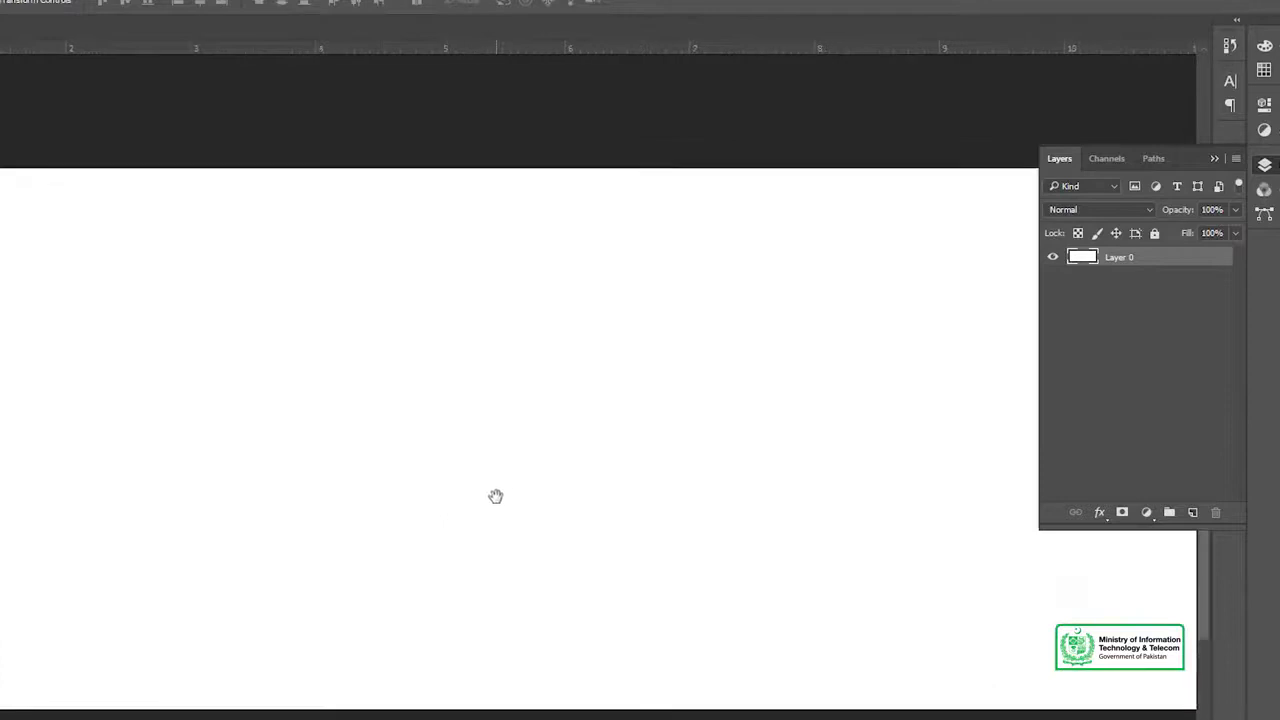
{"action": "left_click", "coordinate": [480, 494], "text": "alt"}
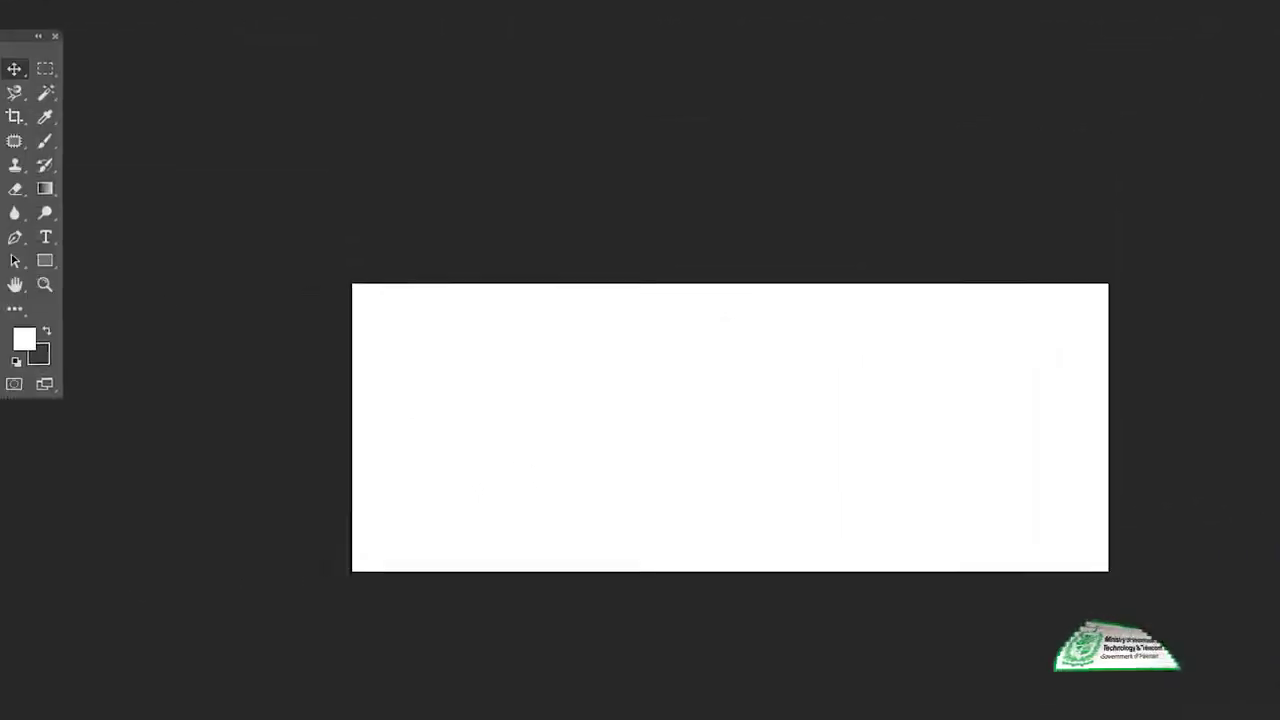
{"action": "left_click_drag", "start_coordinate": [12, 396], "coordinate": [410, 403]}
{"action": "left_click_drag", "start_coordinate": [10, 432], "coordinate": [1149, 417]}
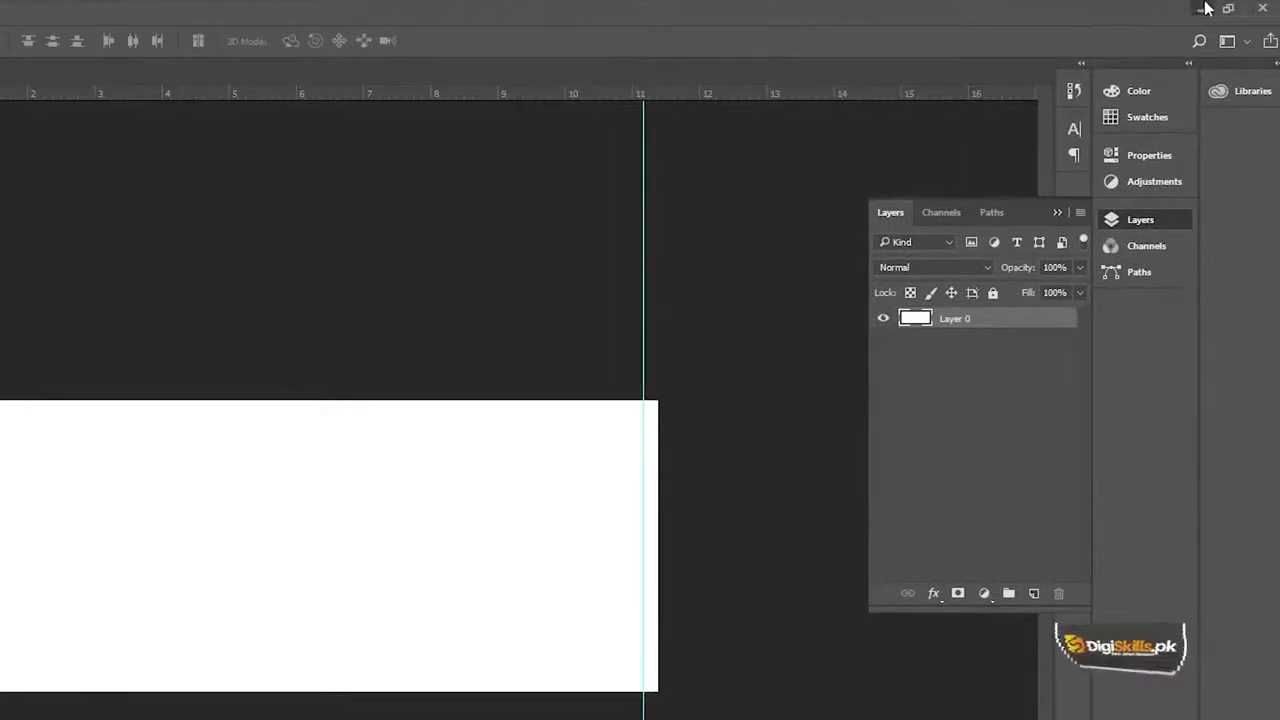
Open the LOGO file from the 194- Facebook Cover Photo Design folder in Illustrator and copy the ABC Beauty Saloon logo
{"action": "left_click", "coordinate": [1201, 8]}
{"action": "mouse_move", "coordinate": [522, 712]}
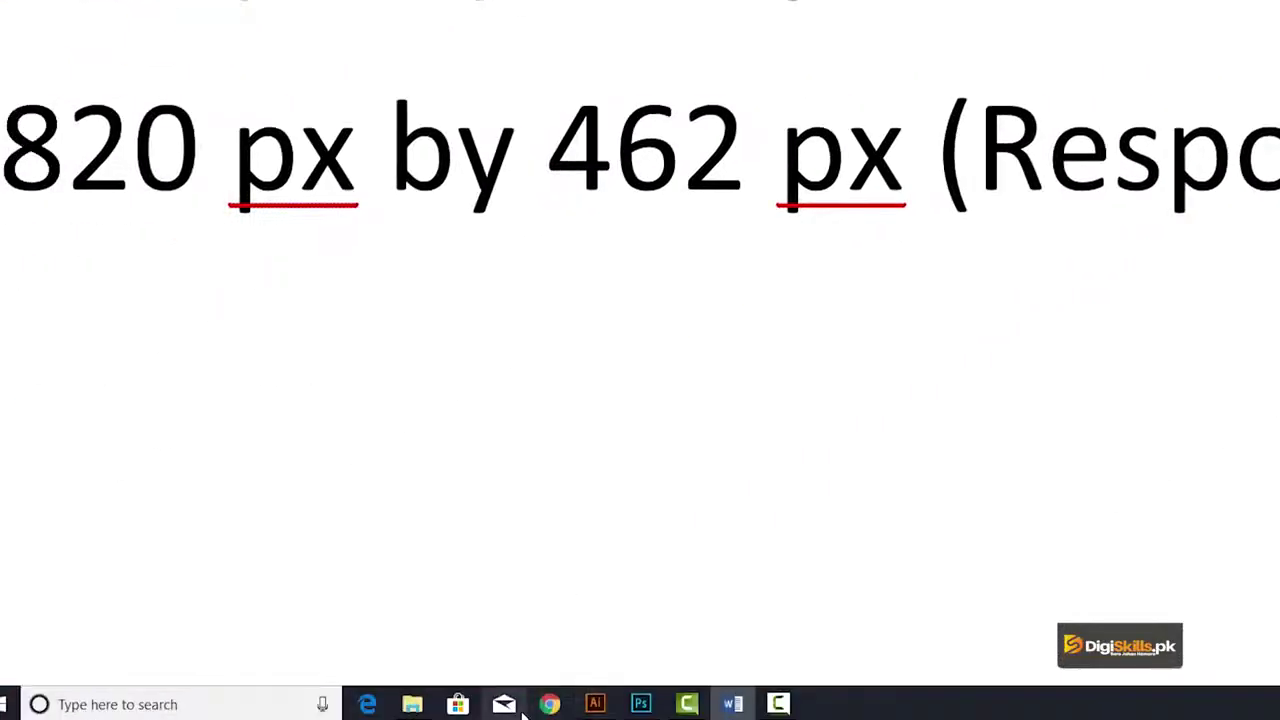
{"action": "left_click", "coordinate": [412, 704]}
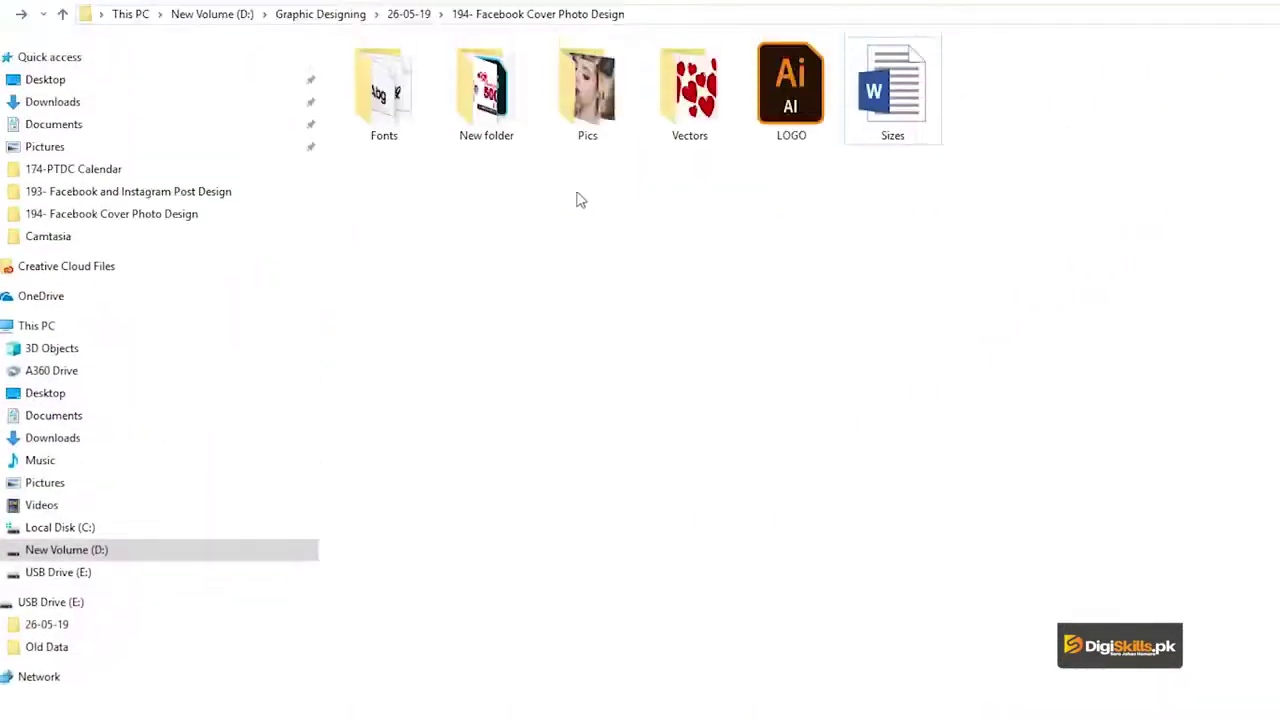
{"action": "double_click", "coordinate": [791, 105]}
{"action": "left_click", "coordinate": [728, 343]}
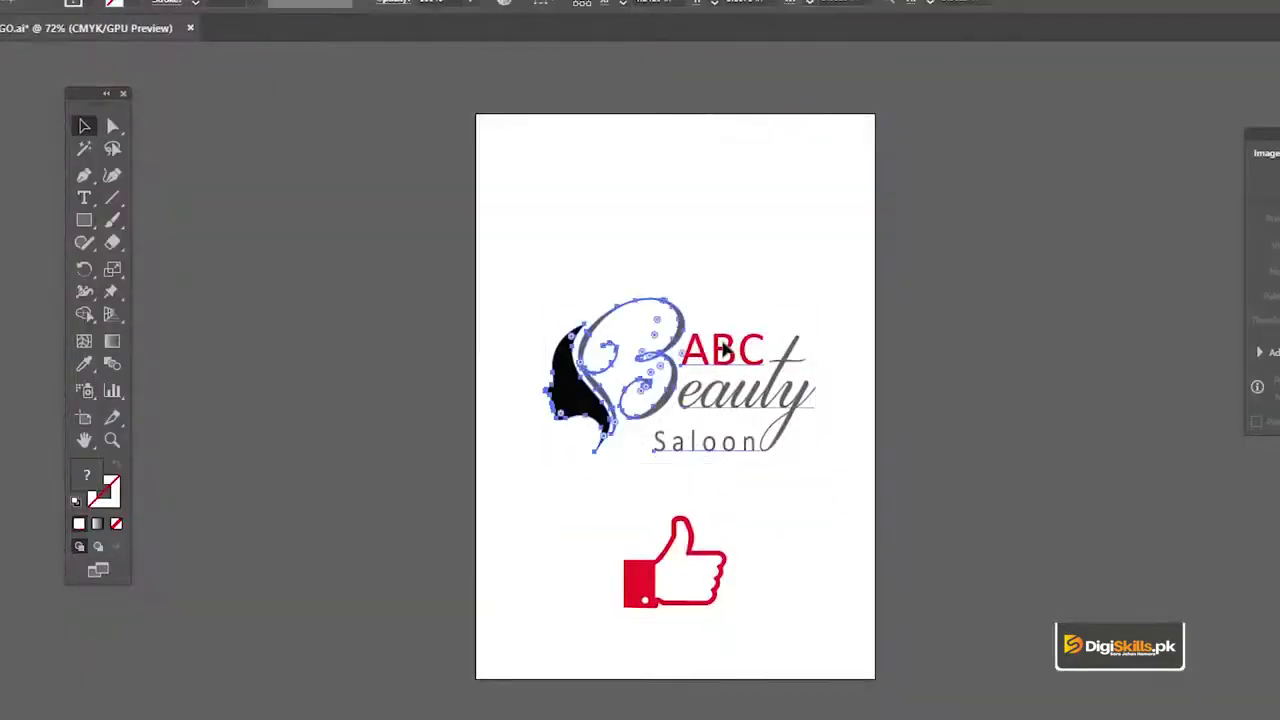
{"action": "left_click", "coordinate": [886, 580]}
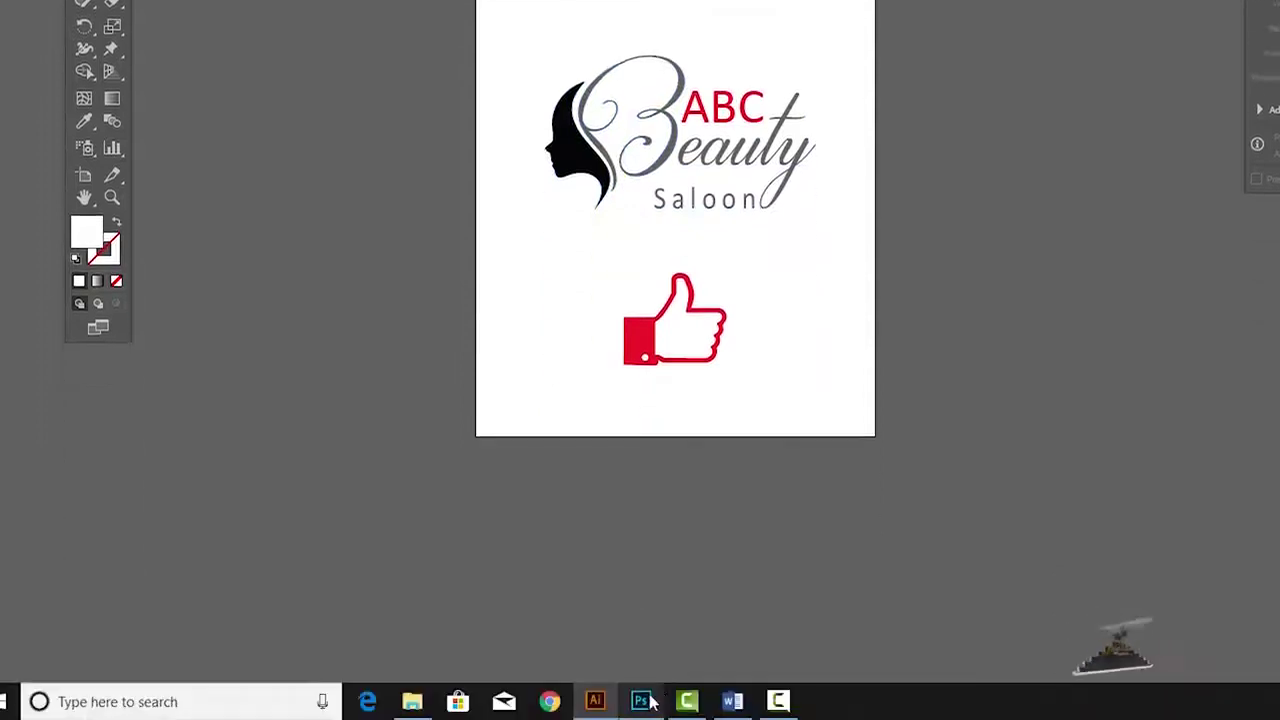
Switch to Photoshop and paste the logo as a smart object, scaled down in the upper-right corner of the cover
{"action": "left_click", "coordinate": [640, 703]}
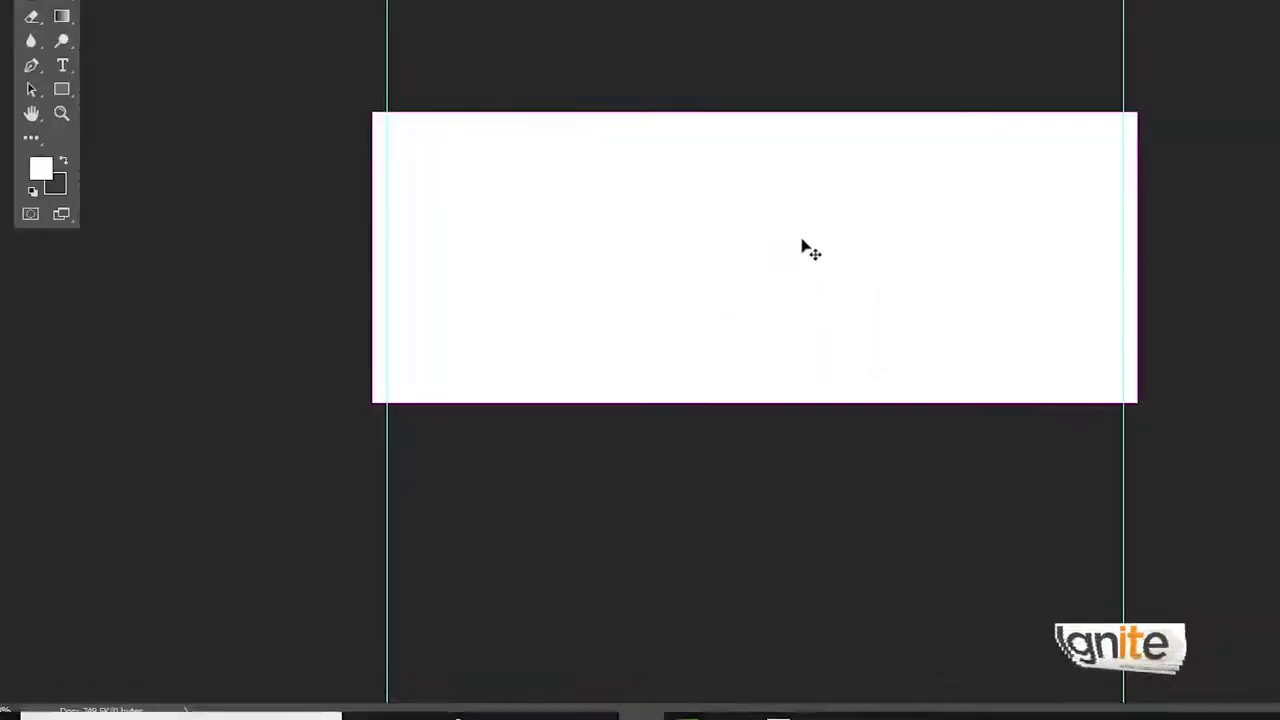
{"action": "key", "text": "ctrl+v"}
{"action": "left_click", "coordinate": [664, 130]}
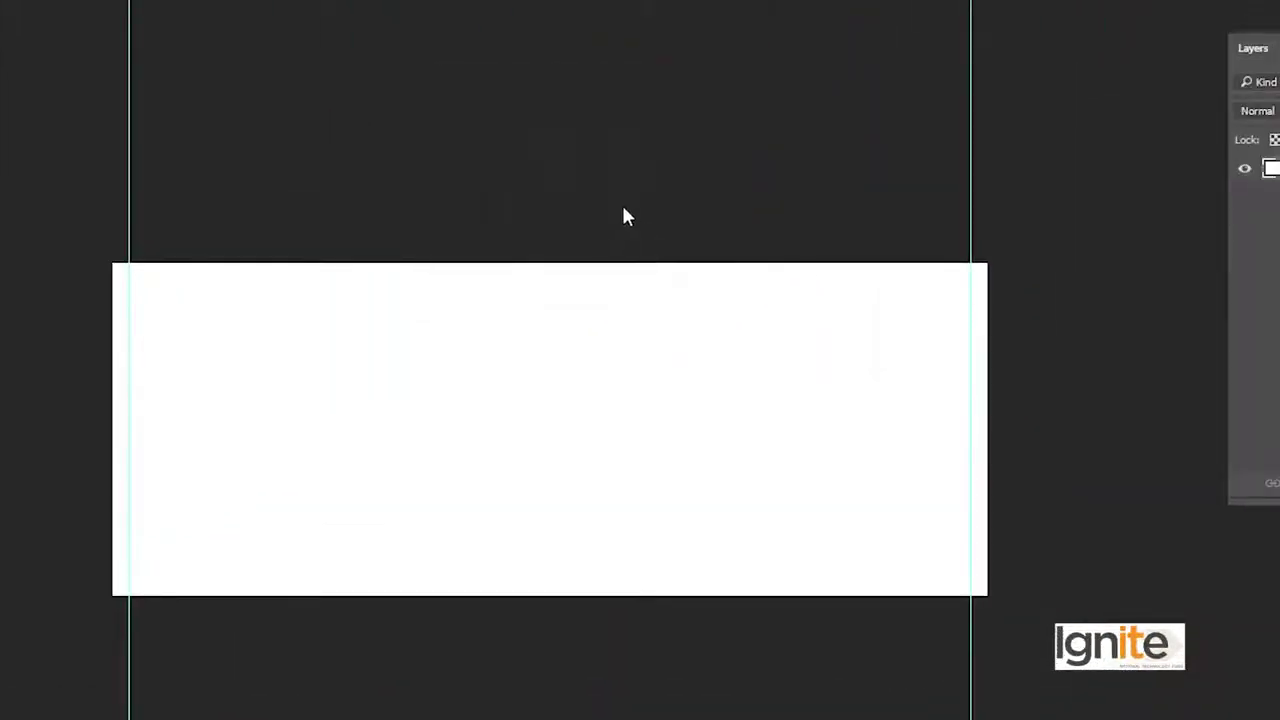
{"action": "left_click_drag", "start_coordinate": [767, 300], "coordinate": [608, 396]}
{"action": "left_click_drag", "start_coordinate": [560, 453], "coordinate": [878, 340]}
{"action": "key", "text": "Return"}
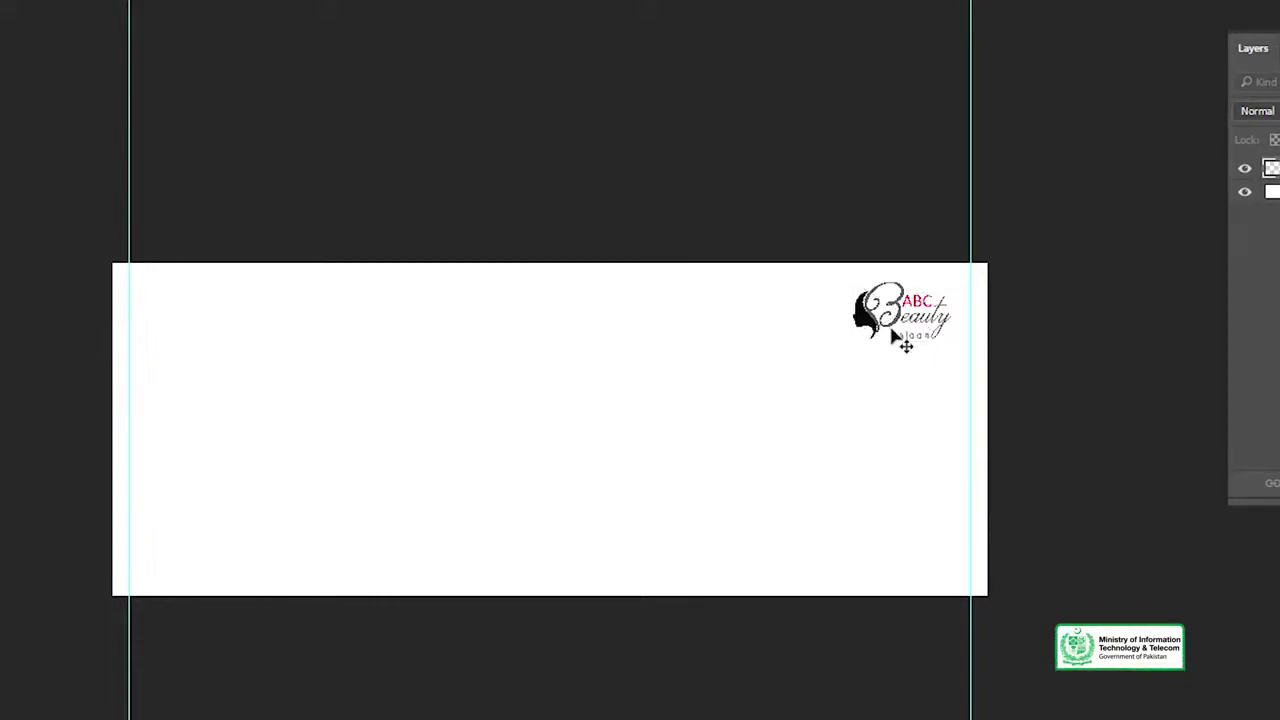
{"action": "key", "text": "ctrl+e"}
{"action": "key", "text": "ctrl+z"}
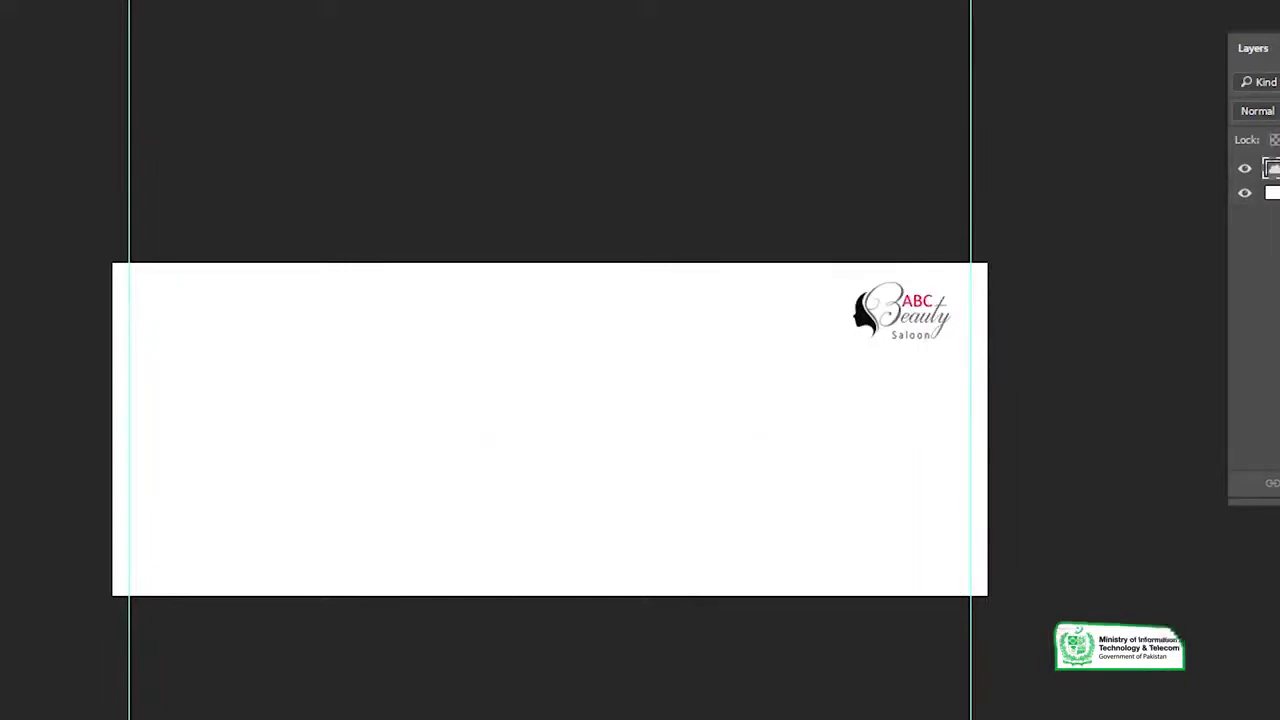
Enlarge the logo slightly with Free Transform, keeping its upper-right corner in place
{"action": "left_click", "coordinate": [935, 303]}
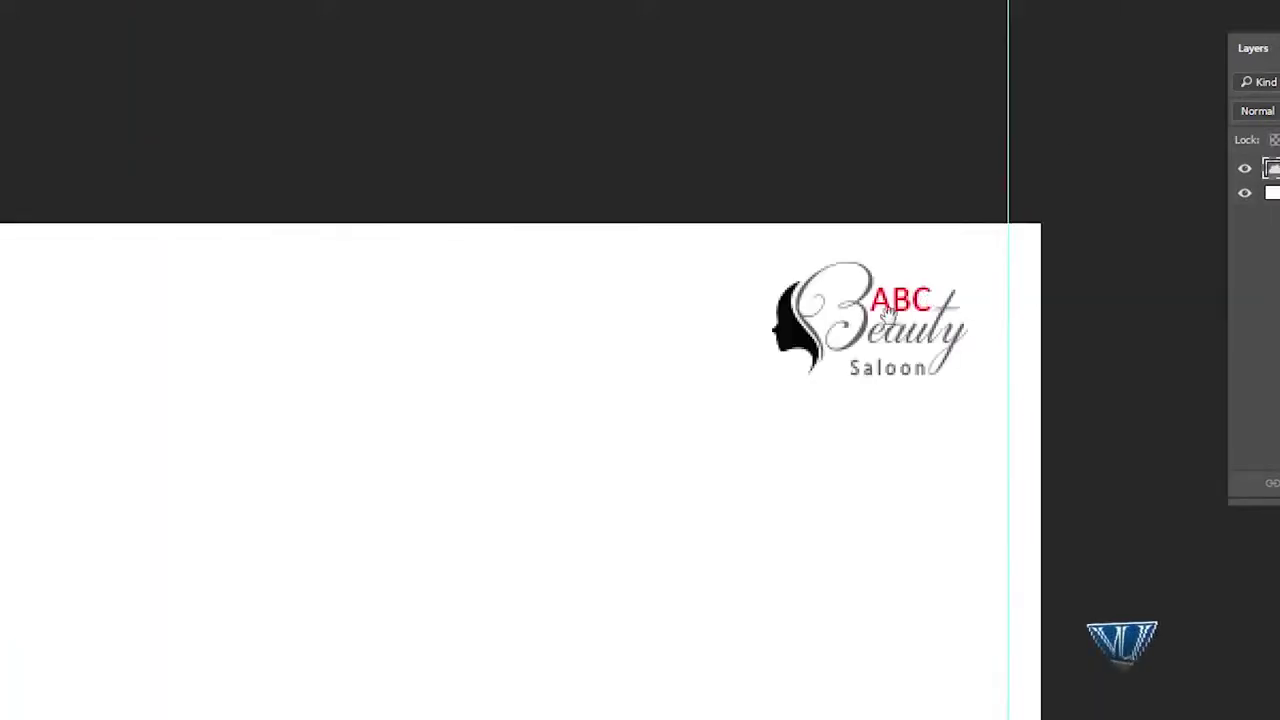
{"action": "key", "text": "v"}
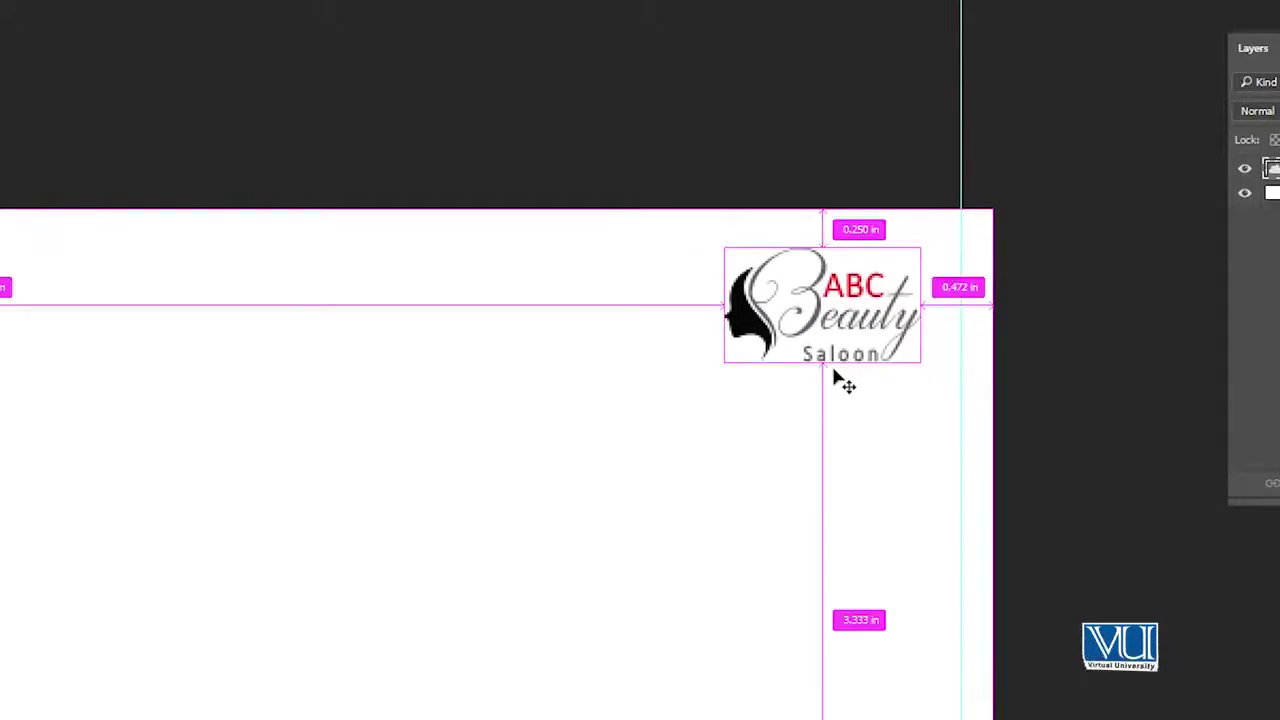
{"action": "key", "text": "ctrl+t"}
{"action": "left_click_drag", "start_coordinate": [727, 372], "coordinate": [728, 374]}
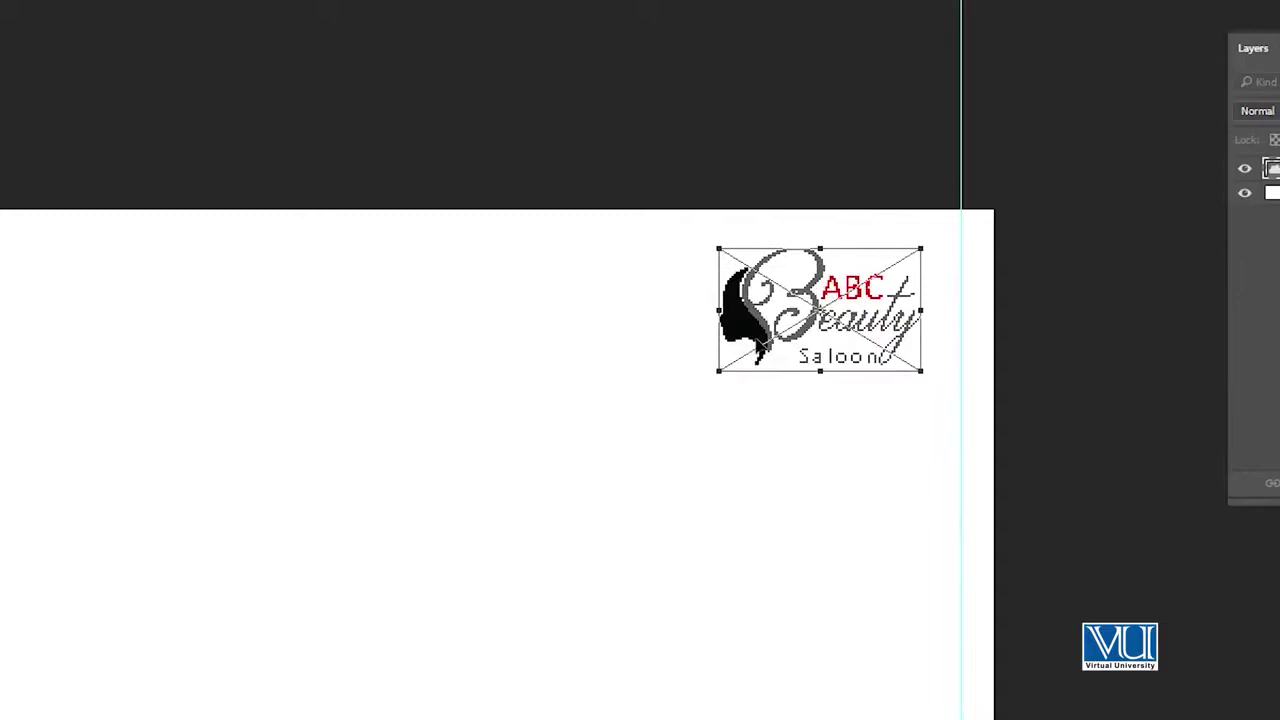
{"action": "double_click", "coordinate": [760, 350]}
{"action": "left_click", "coordinate": [698, 375], "text": "alt"}
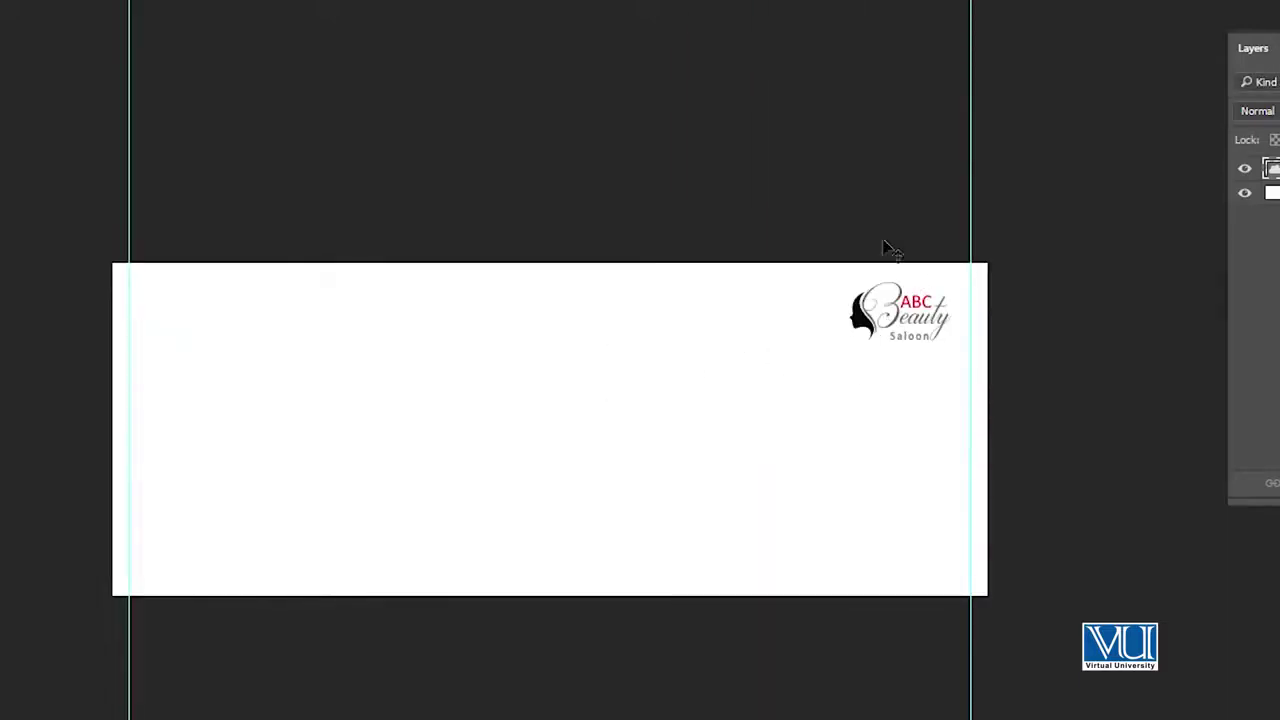
Place a horizontal guide just inside the canvas's upper edge, level with the top of the logo
{"action": "left_click_drag", "start_coordinate": [628, 40], "coordinate": [648, 407]}
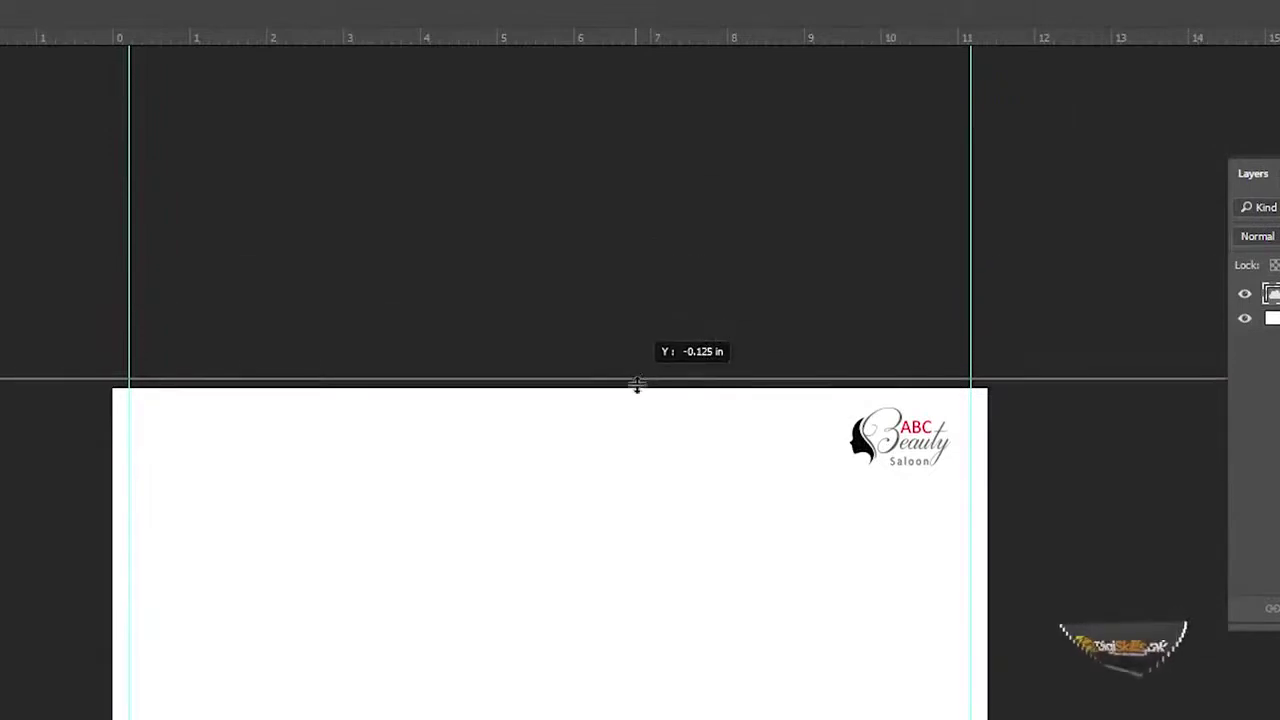
{"action": "left_click", "coordinate": [833, 457]}
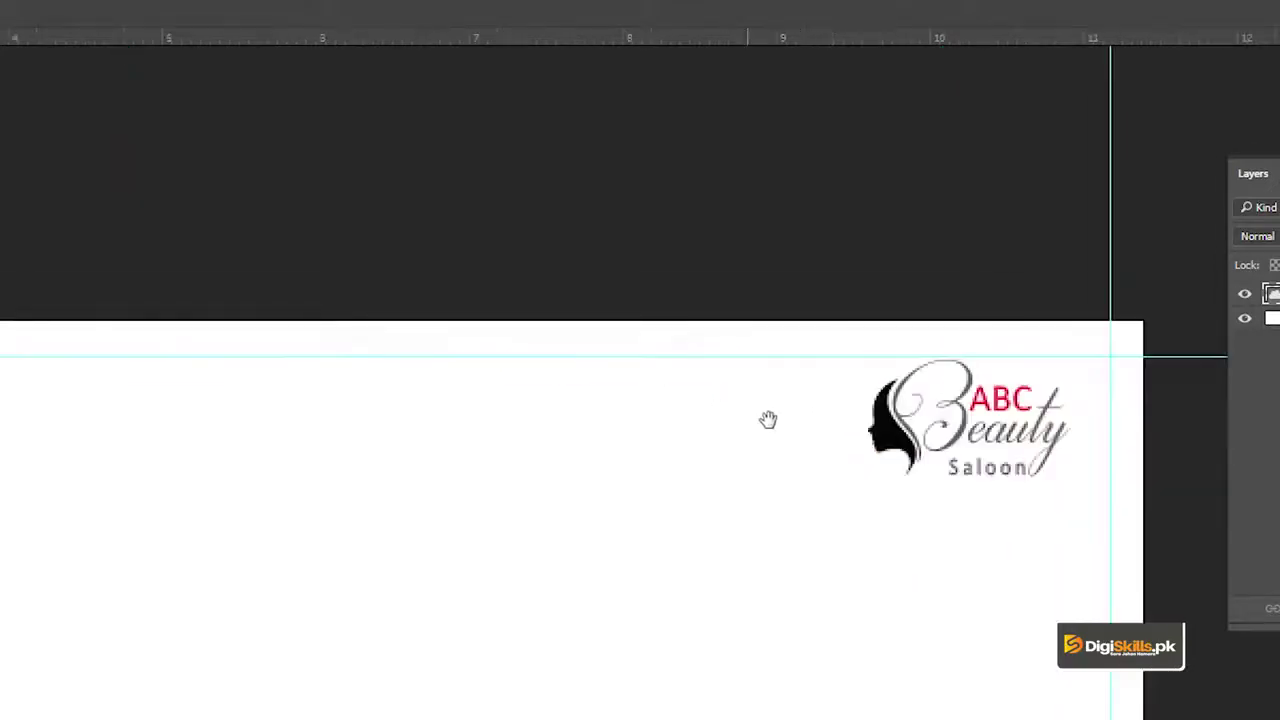
{"action": "left_click_drag", "start_coordinate": [768, 419], "coordinate": [822, 419]}
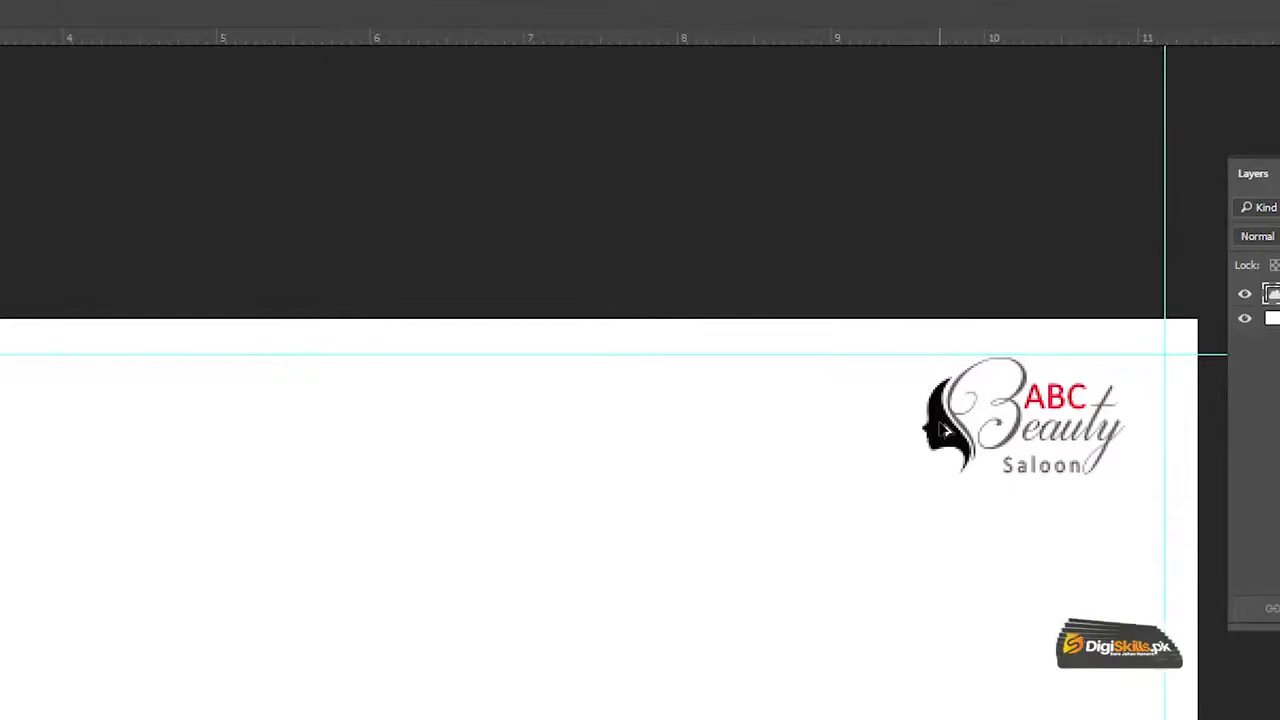
{"action": "left_click", "coordinate": [813, 430], "text": "alt"}
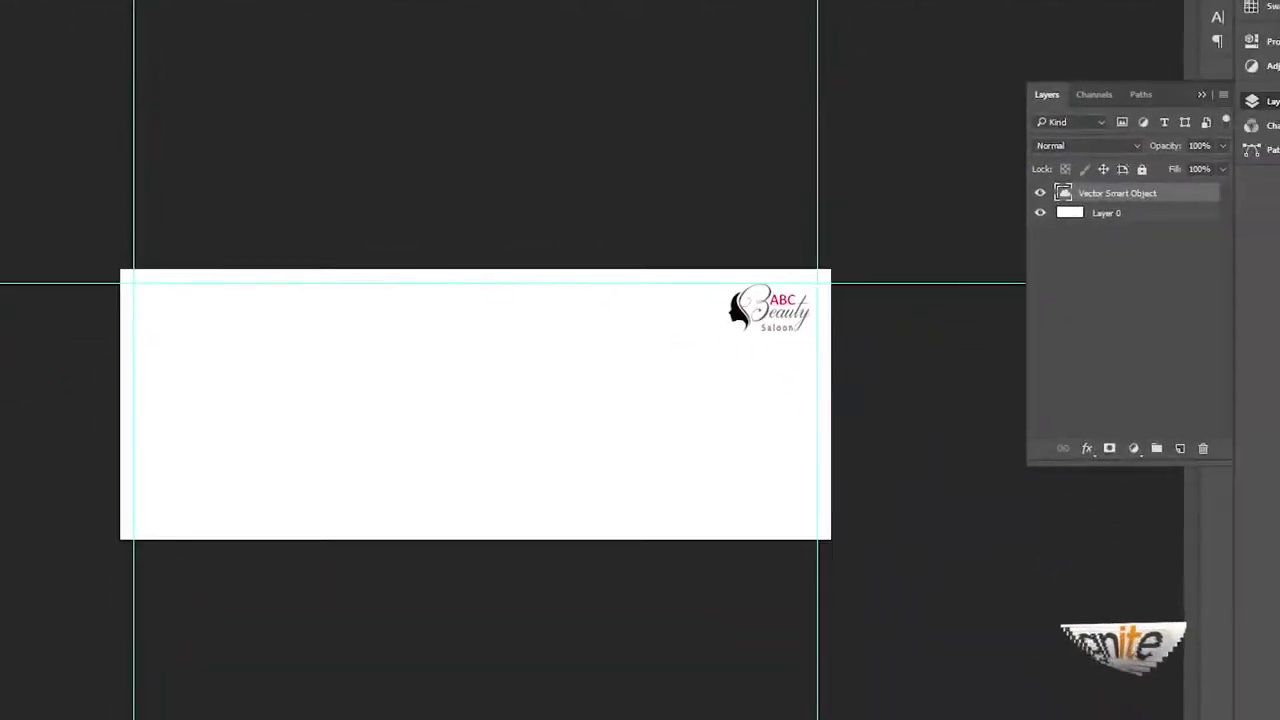
Place the makeup-739672_1920 photo from the Pics folder at full canvas height against the cover's left edge
{"action": "left_click", "coordinate": [157, 703]}
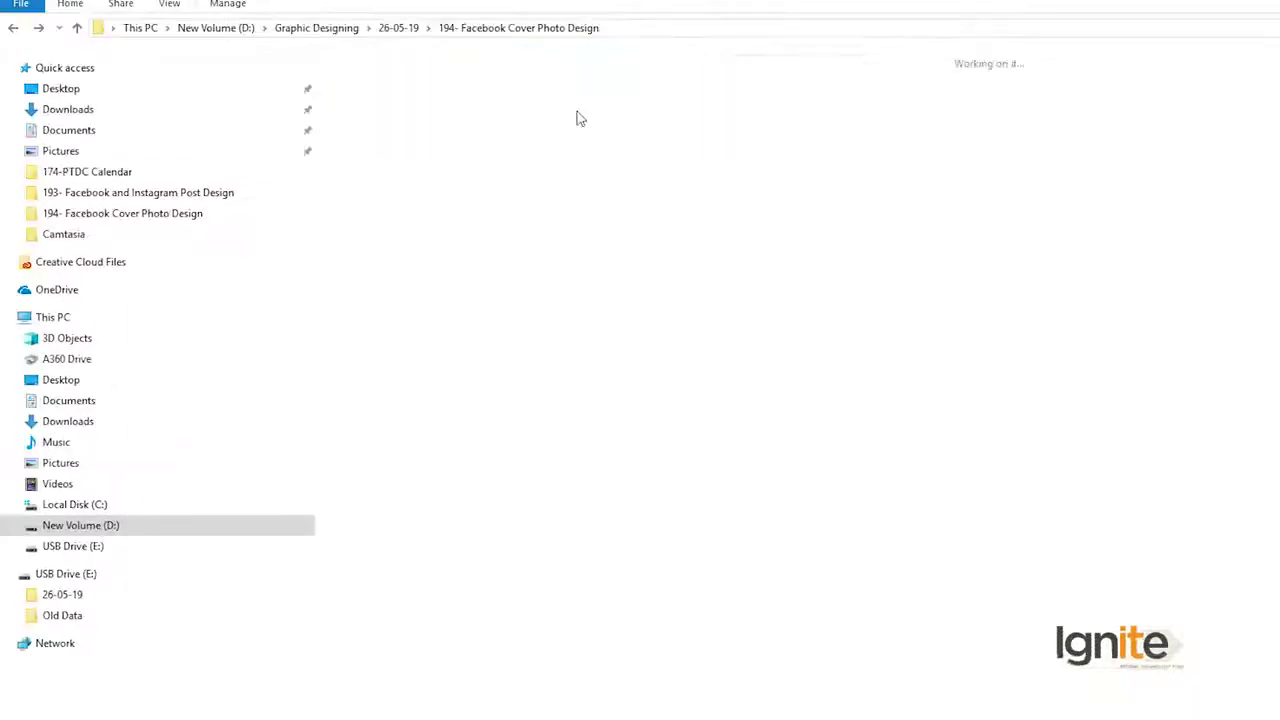
{"action": "double_click", "coordinate": [577, 117]}
{"action": "left_click", "coordinate": [960, 191]}
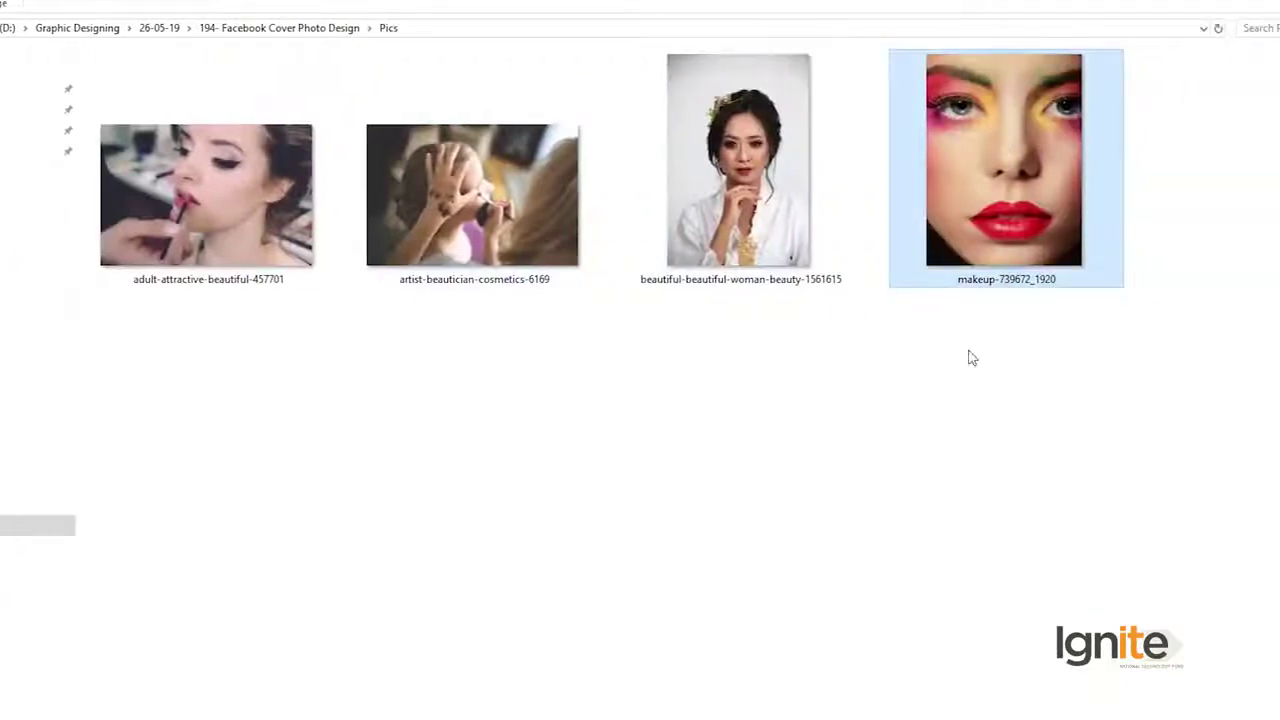
{"action": "left_click_drag", "start_coordinate": [968, 358], "coordinate": [404, 320]}
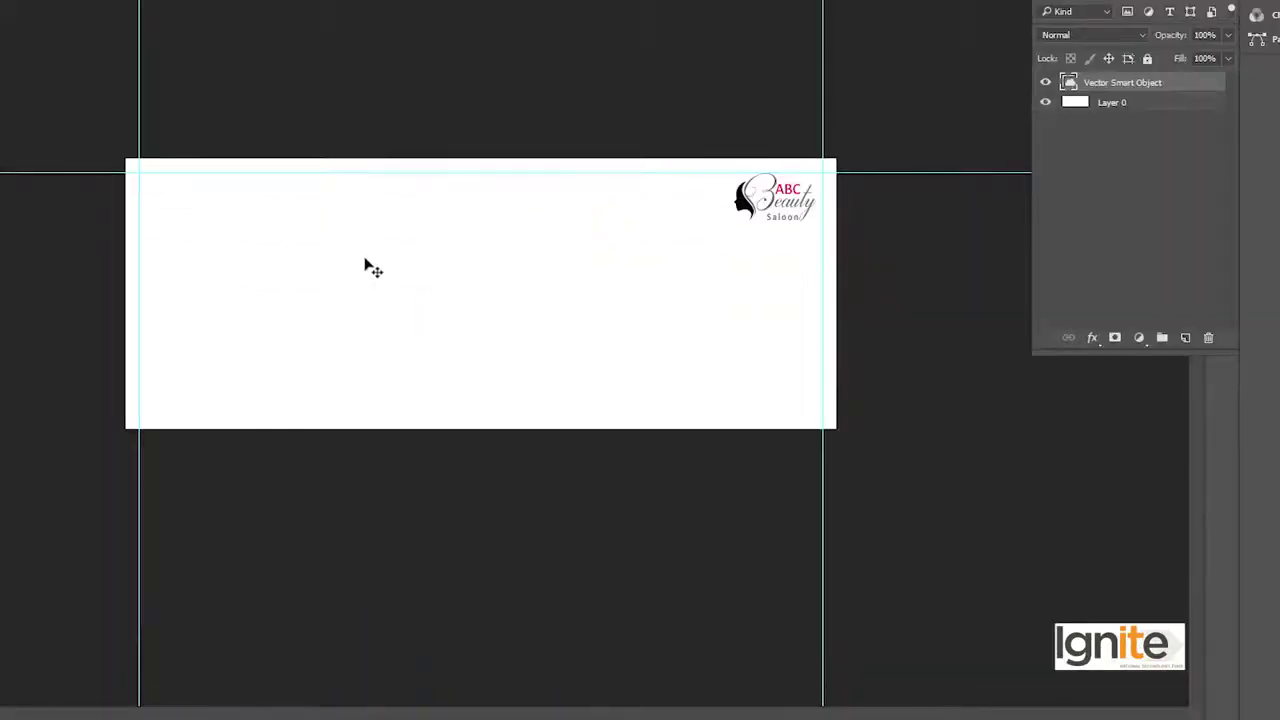
{"action": "left_click_drag", "start_coordinate": [365, 260], "coordinate": [386, 249]}
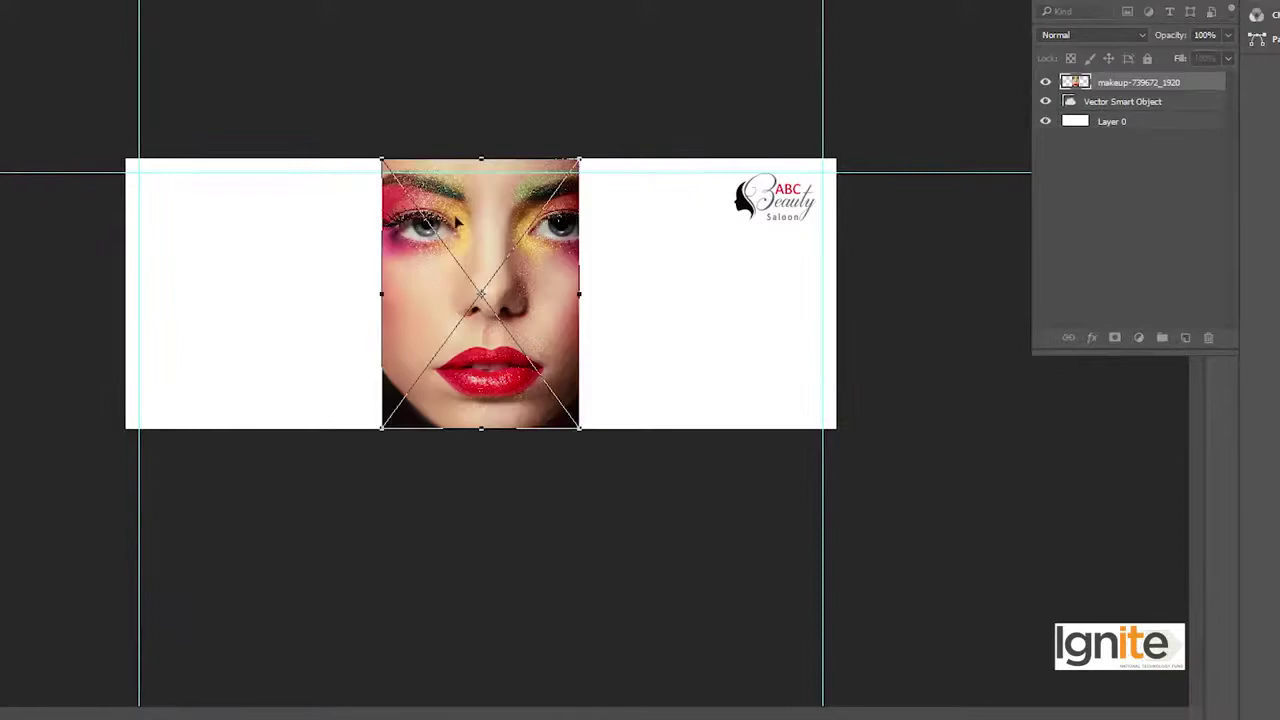
{"action": "left_click_drag", "start_coordinate": [464, 225], "coordinate": [237, 218]}
{"action": "key", "text": "Return"}
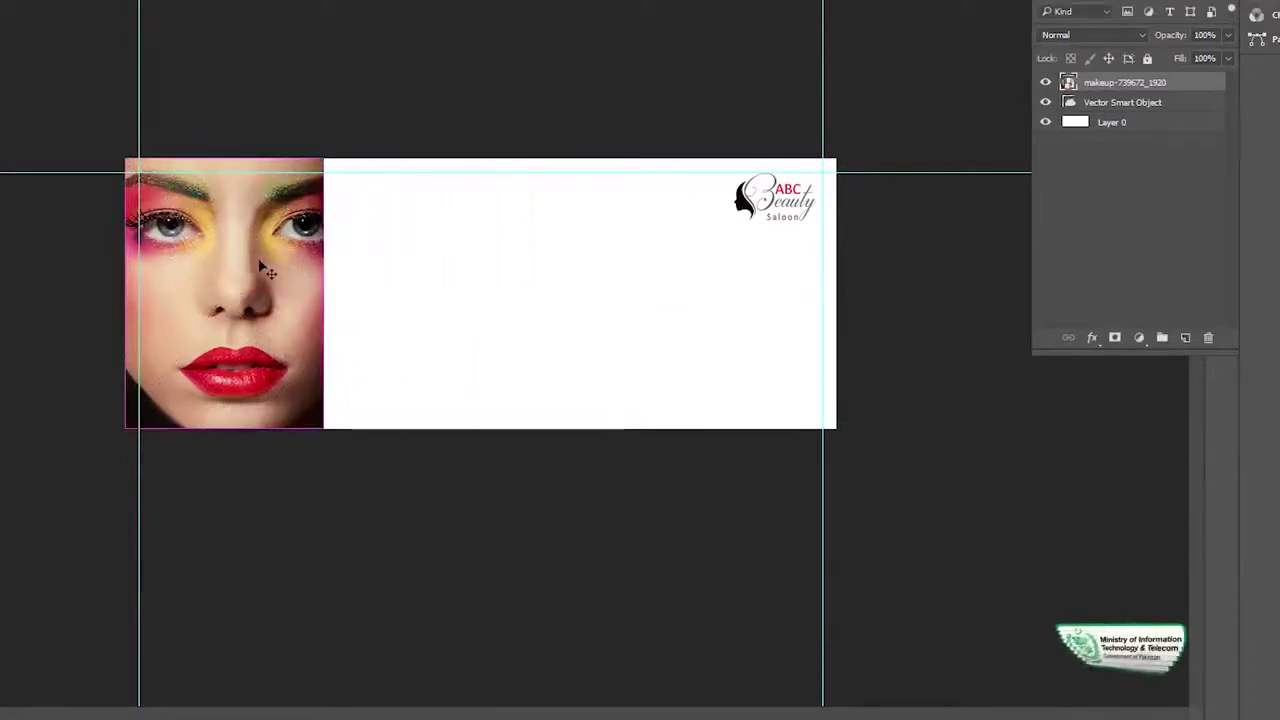
Flip the makeup photo horizontally, keeping it against the left edge of the cover
{"action": "key", "text": "ctrl+t"}
{"action": "right_click", "coordinate": [243, 232]}
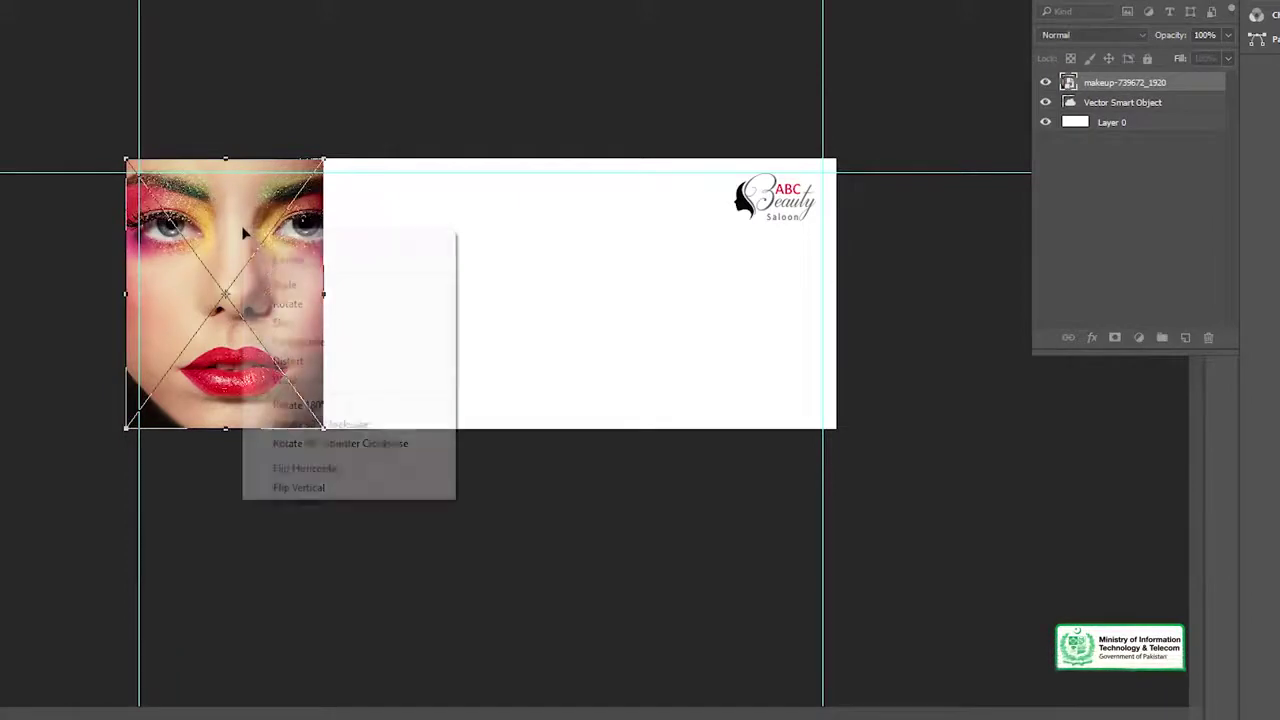
{"action": "left_click", "coordinate": [330, 469]}
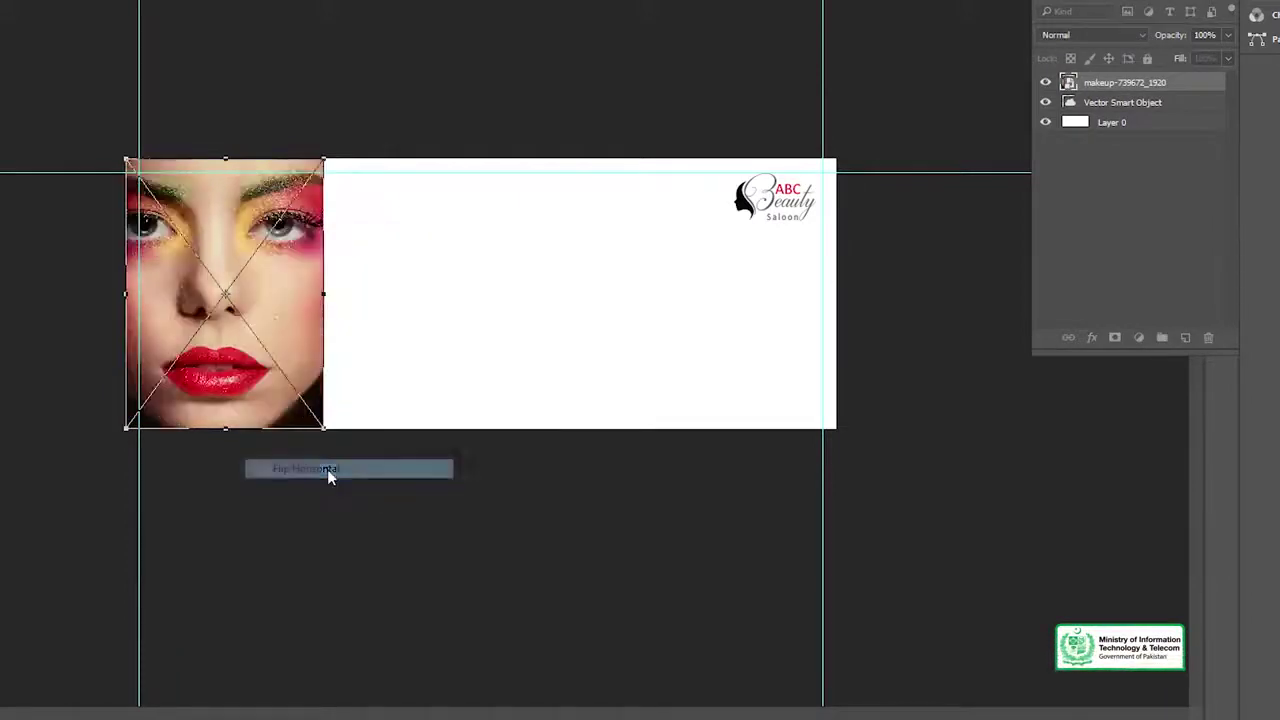
{"action": "left_click_drag", "start_coordinate": [281, 314], "coordinate": [297, 285]}
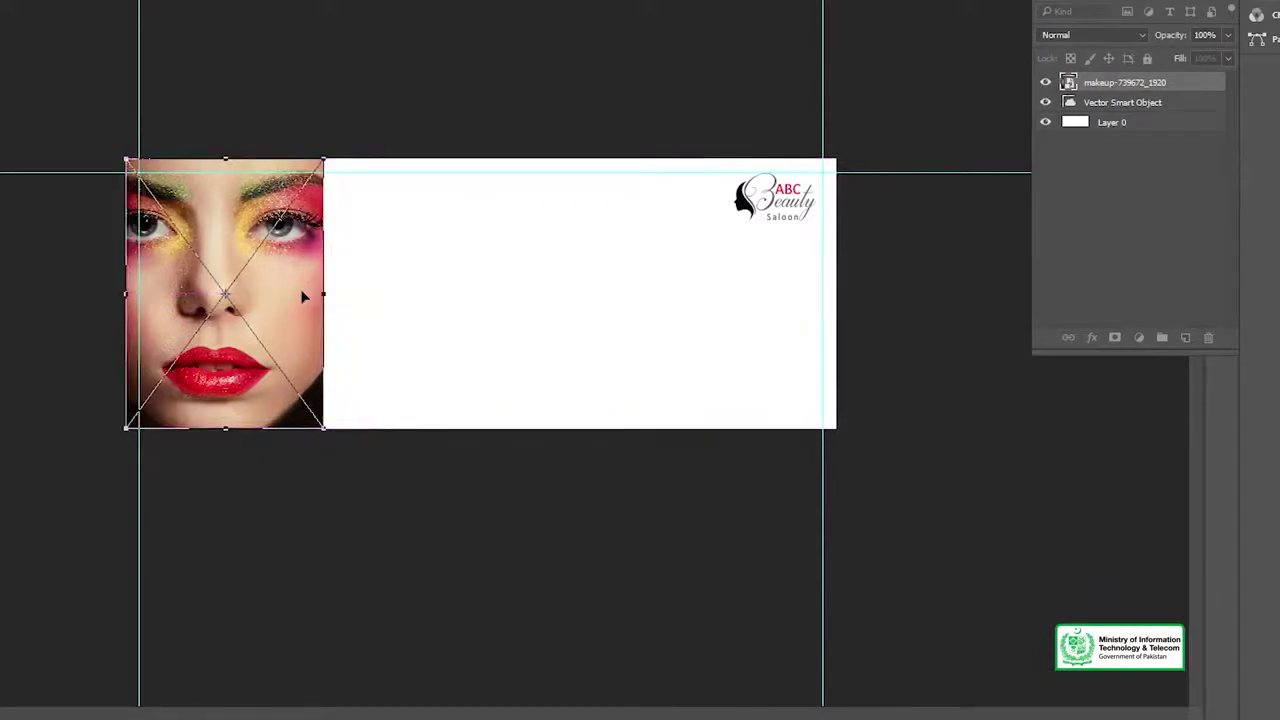
{"action": "key", "text": "Return"}
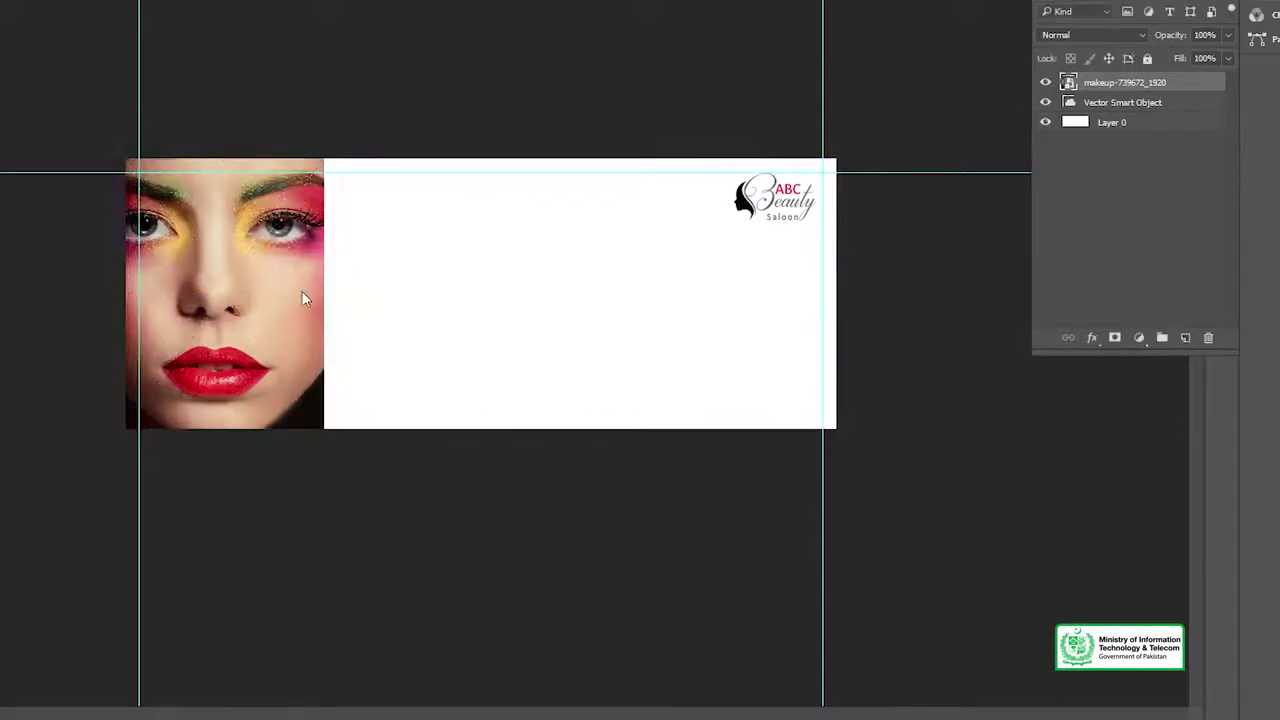
Add a new empty layer directly above the logo's Vector Smart Object layer
{"action": "left_click", "coordinate": [260, 328]}
{"action": "left_click_drag", "start_coordinate": [277, 331], "coordinate": [294, 306]}
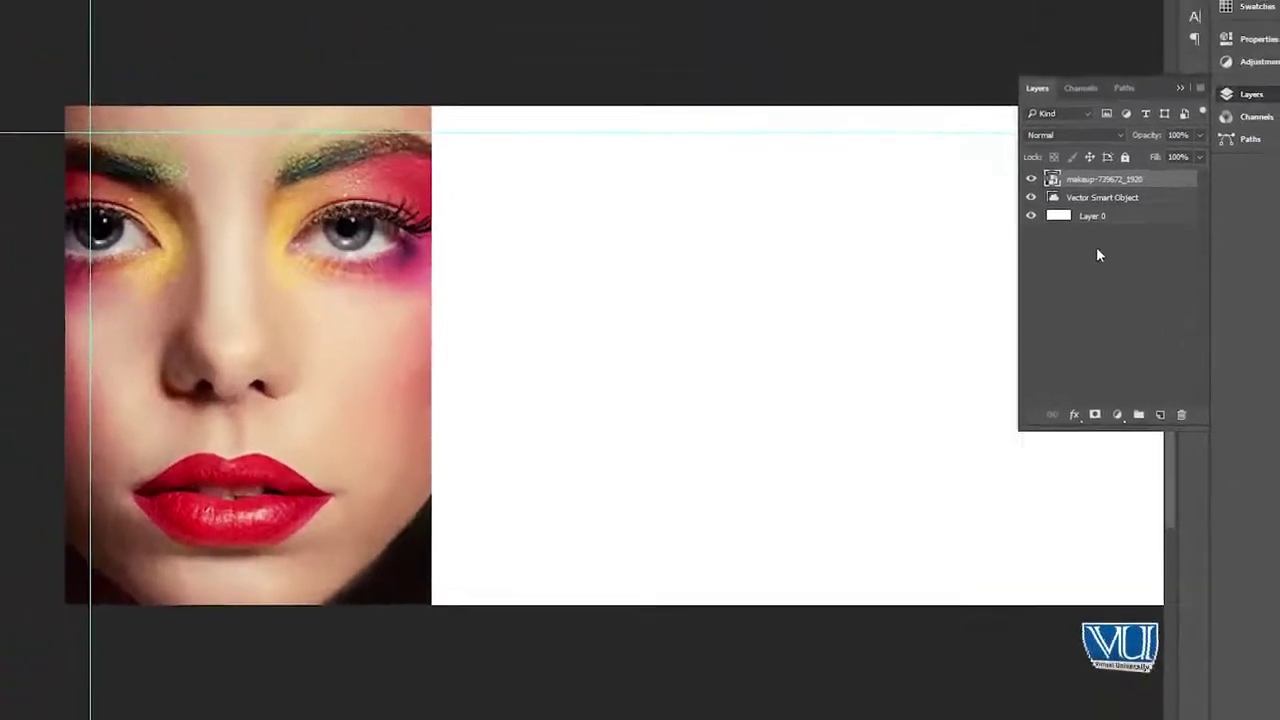
{"action": "left_click", "coordinate": [1105, 200]}
{"action": "left_click", "coordinate": [1159, 416]}
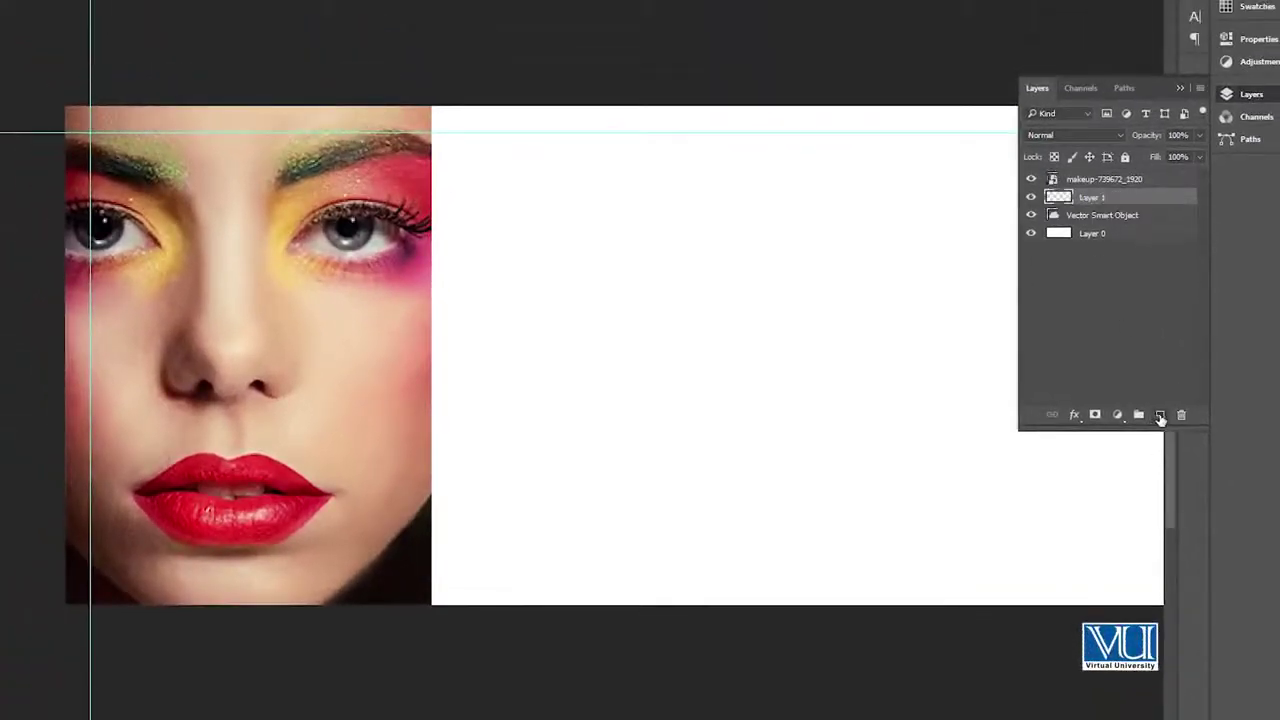
With the Pen tool in Shape mode, draw an S-shaped curve from below the canvas up through the right part of the face
{"action": "key", "text": "p"}
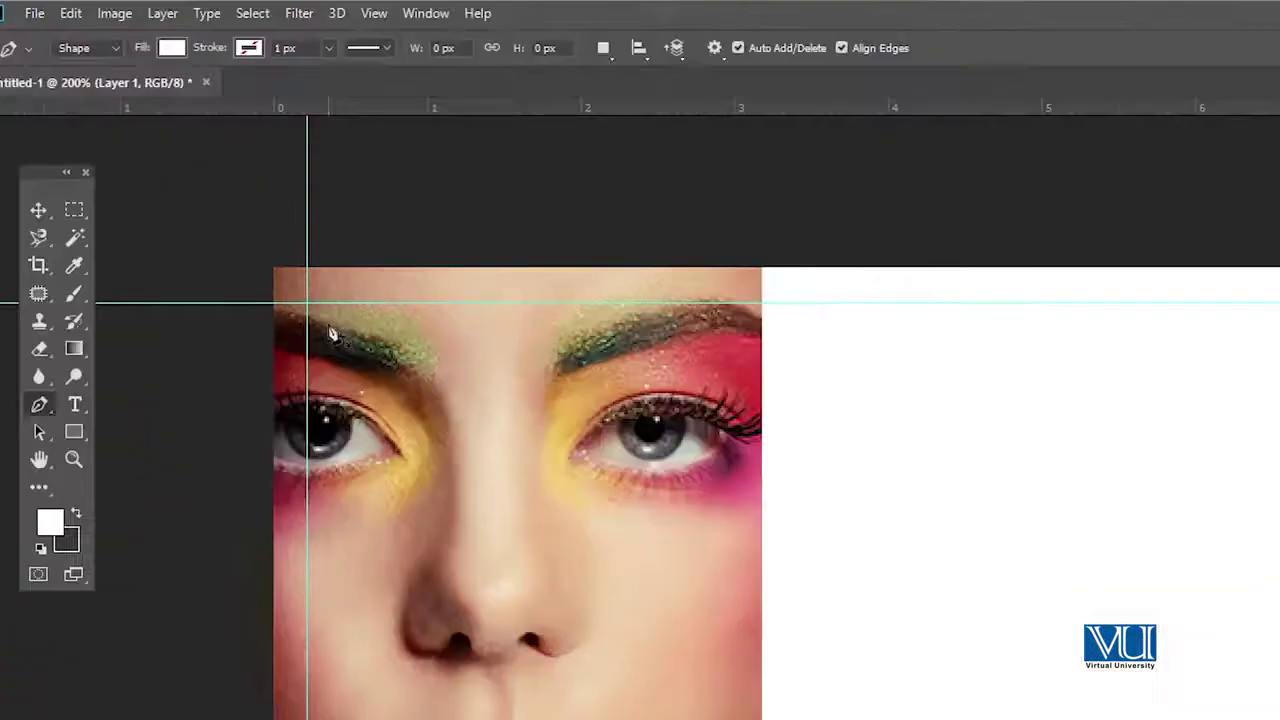
{"action": "left_click", "coordinate": [84, 50]}
{"action": "left_click", "coordinate": [90, 46]}
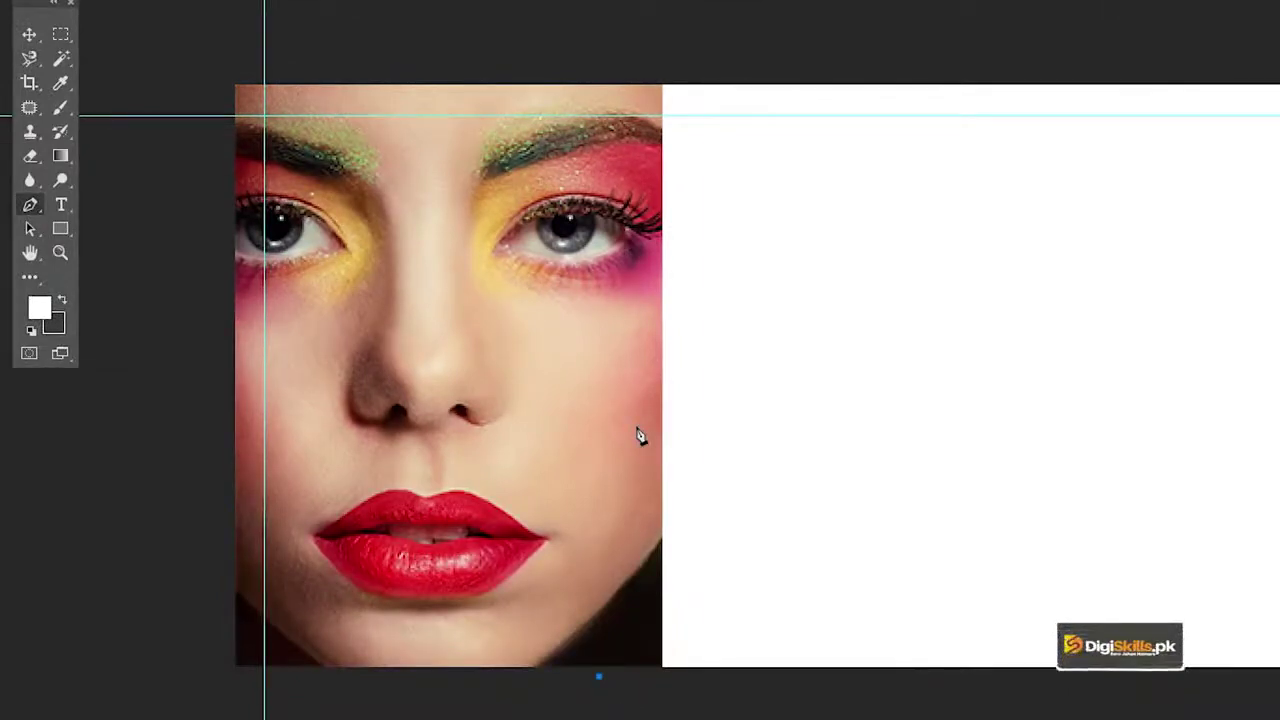
{"action": "left_click_drag", "start_coordinate": [613, 346], "coordinate": [589, 279]}
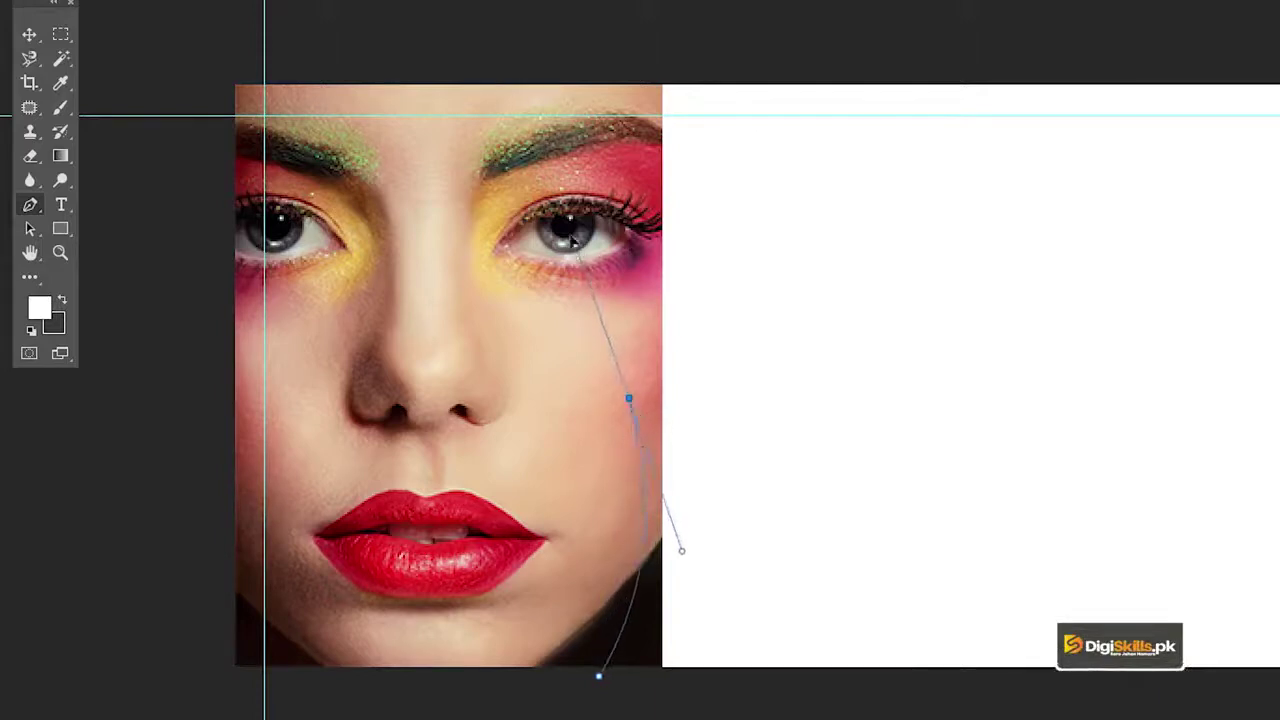
{"action": "left_click_drag", "start_coordinate": [610, 68], "coordinate": [640, 6]}
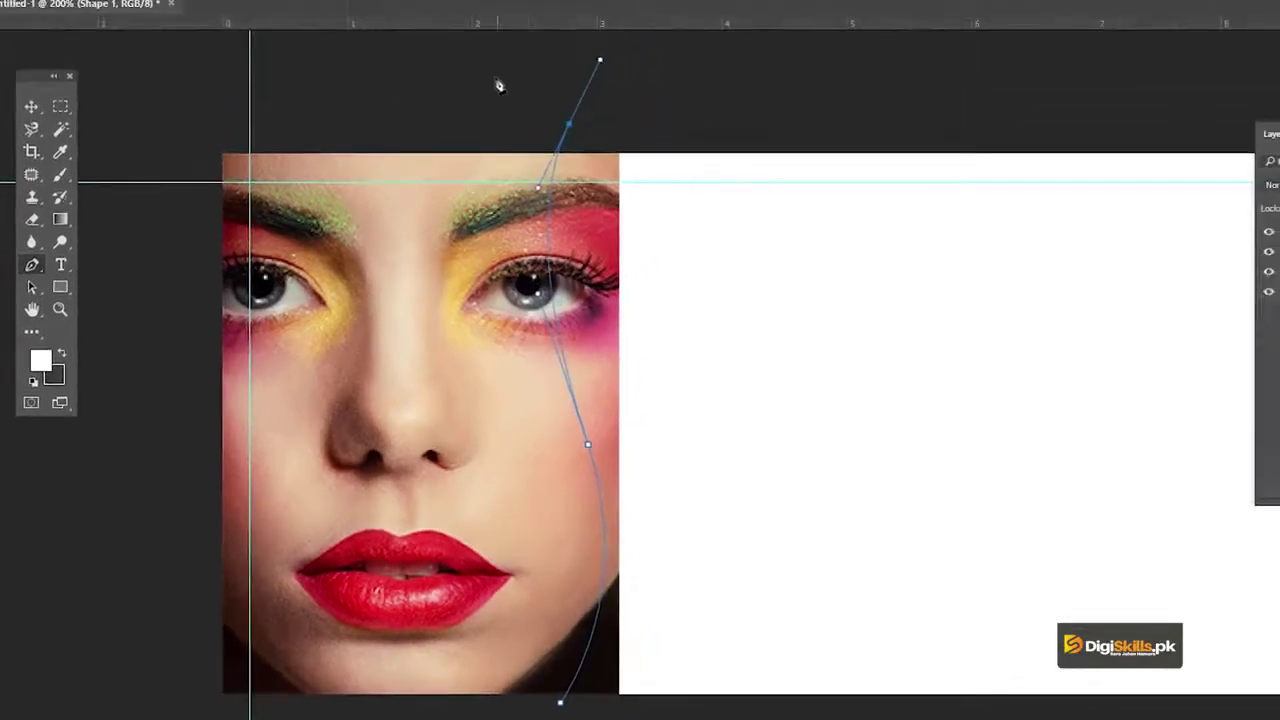
{"action": "left_click_drag", "start_coordinate": [591, 124], "coordinate": [623, 52]}
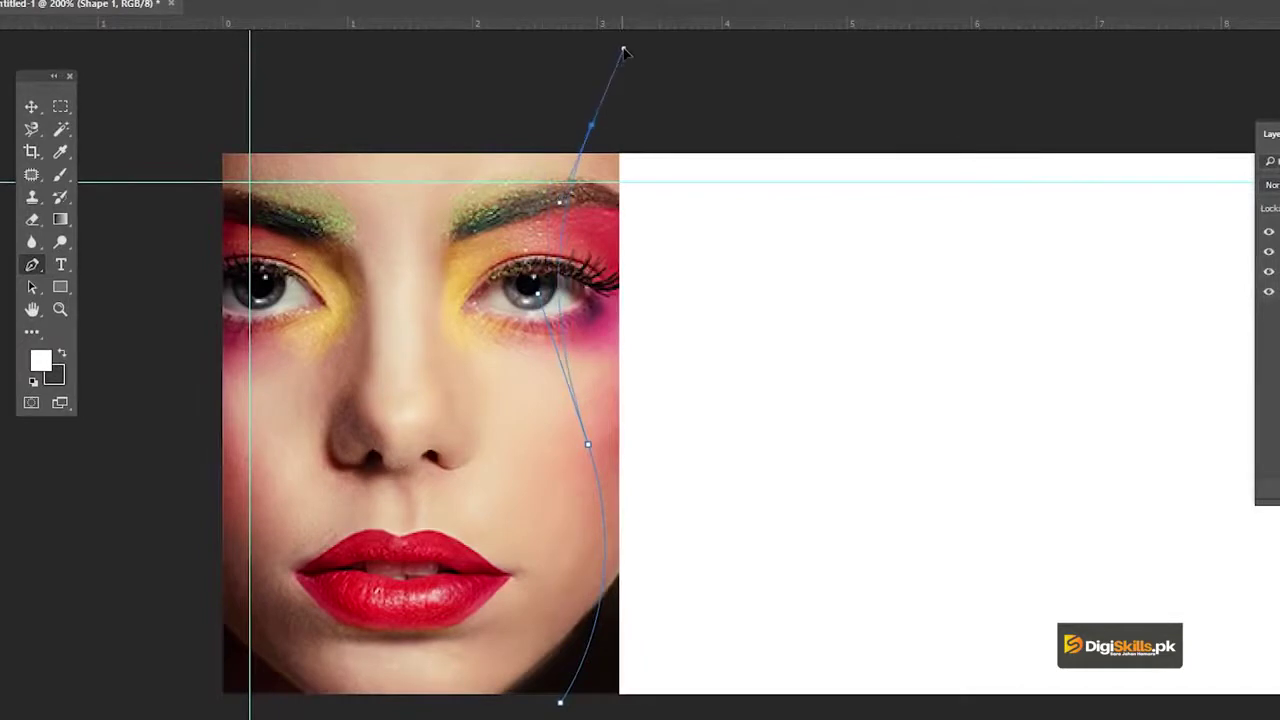
Close the pen shape by running its outline outside the canvas around the photo's upper, left and lower edges
{"action": "left_click", "coordinate": [380, 80]}
{"action": "left_click", "coordinate": [229, 81]}
{"action": "left_click", "coordinate": [163, 214]}
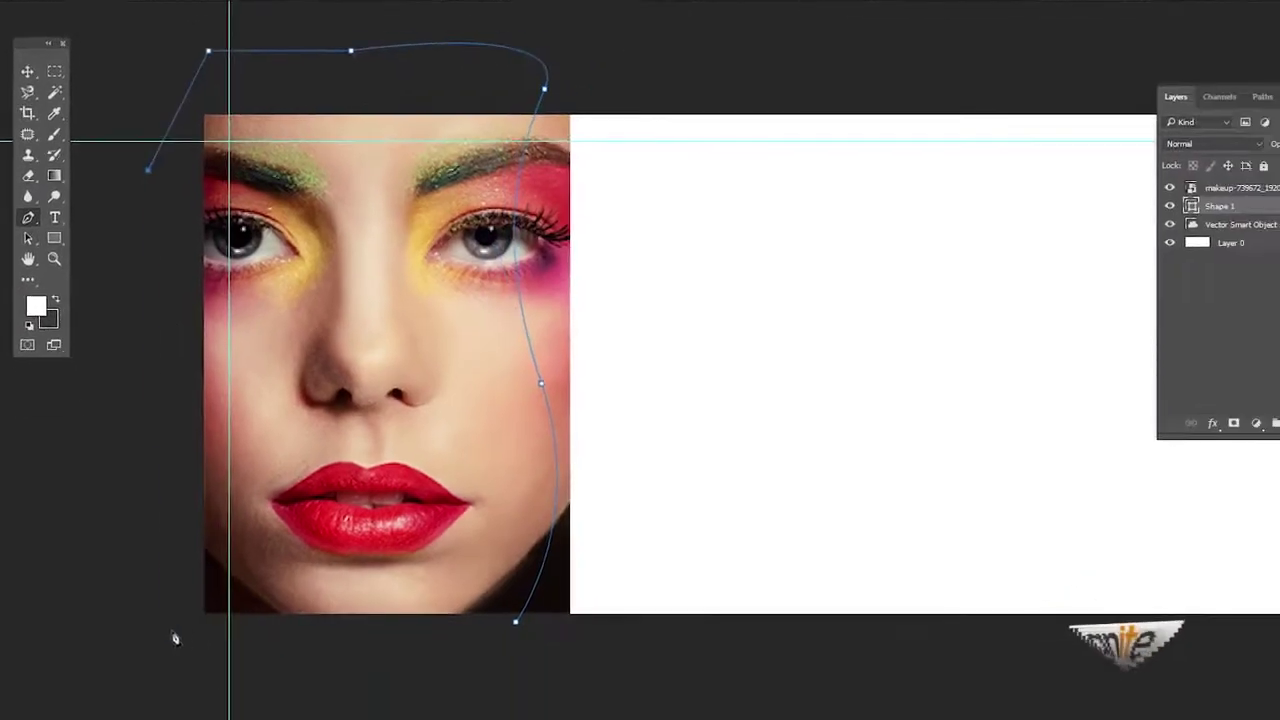
{"action": "left_click", "coordinate": [168, 630]}
{"action": "left_click", "coordinate": [253, 691]}
{"action": "left_click", "coordinate": [512, 666]}
{"action": "left_click", "coordinate": [515, 621]}
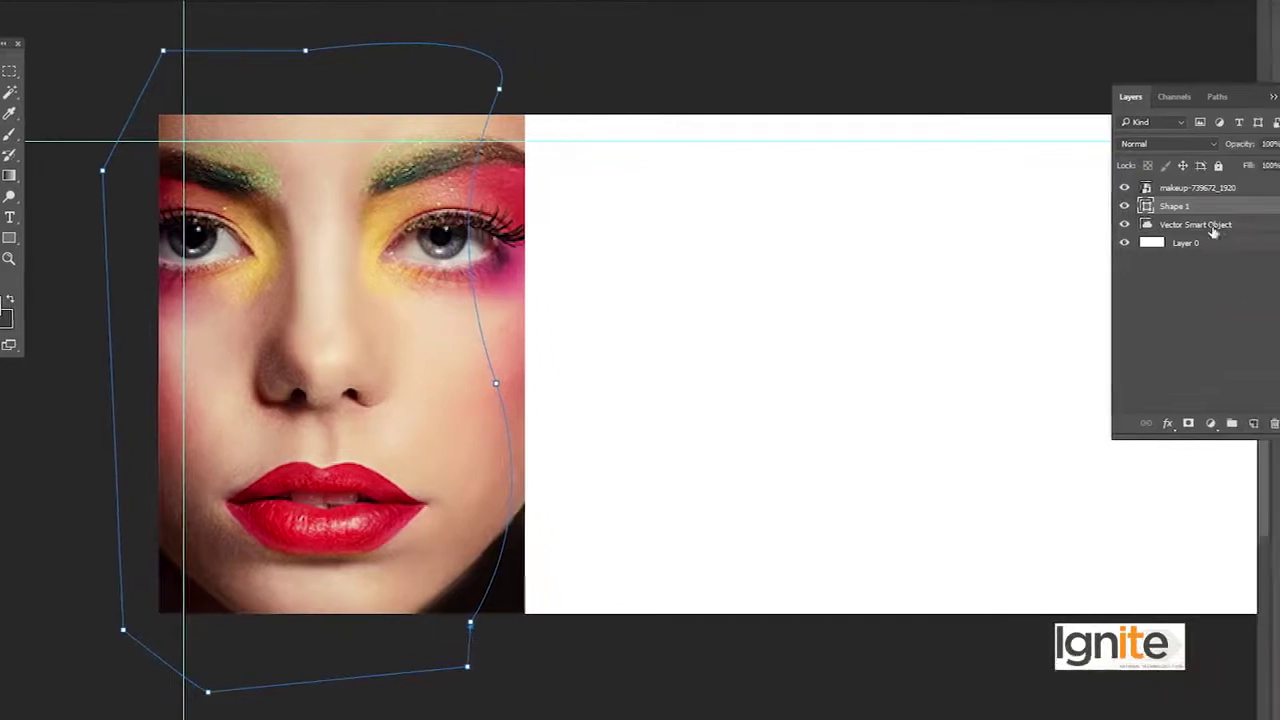
Clip the makeup photo to the curved shape with a clipping mask
{"action": "left_click", "coordinate": [1237, 190]}
{"action": "left_click", "coordinate": [1135, 196], "text": "alt"}
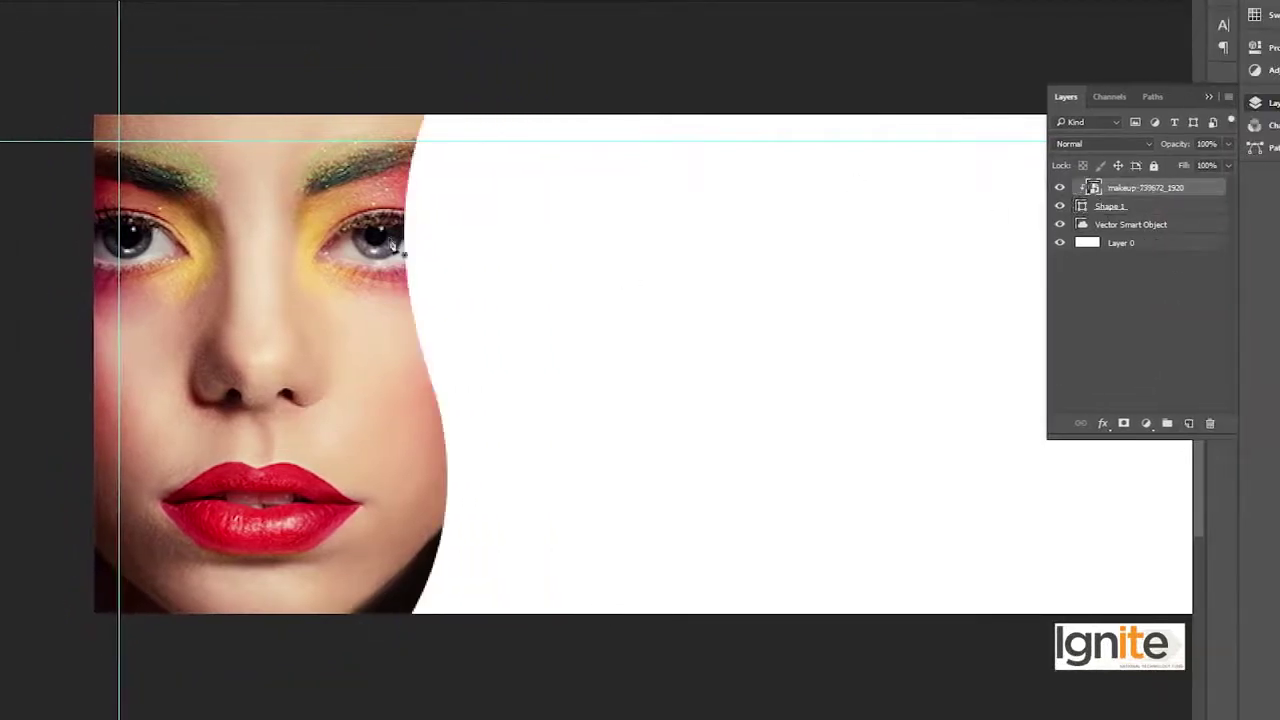
{"action": "left_click", "coordinate": [633, 367]}
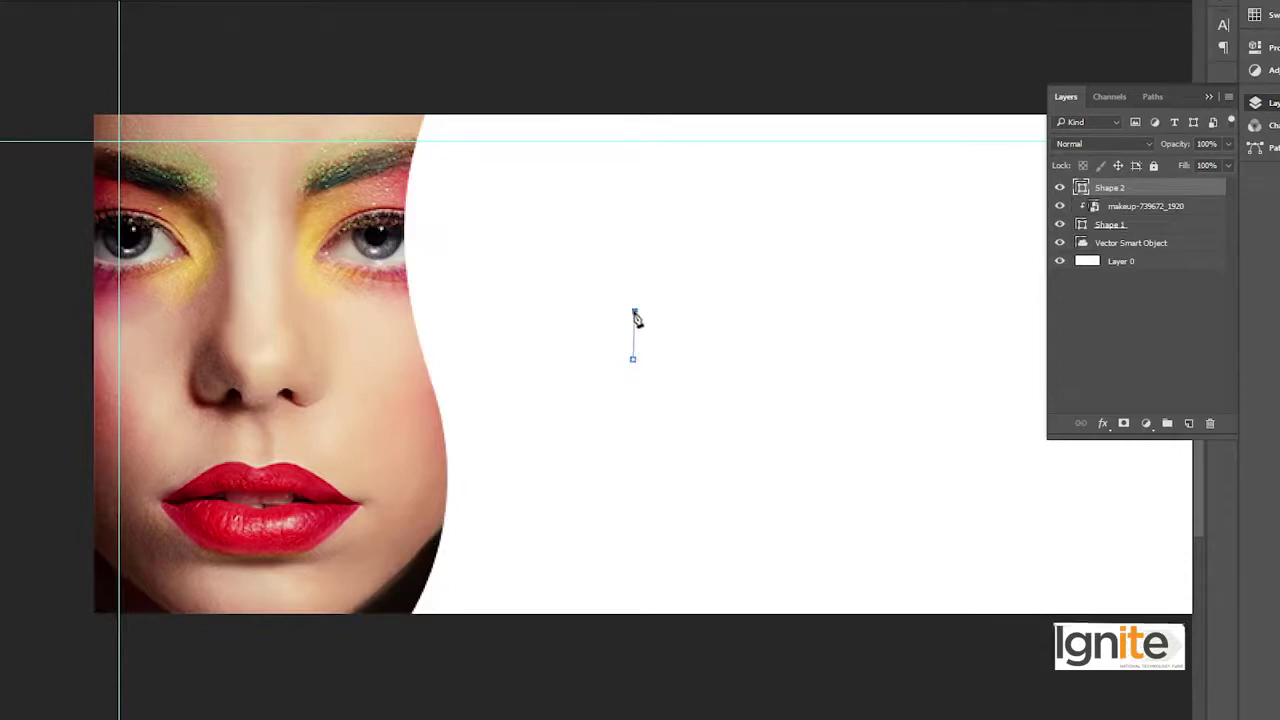
{"action": "key", "text": "ctrl+z"}
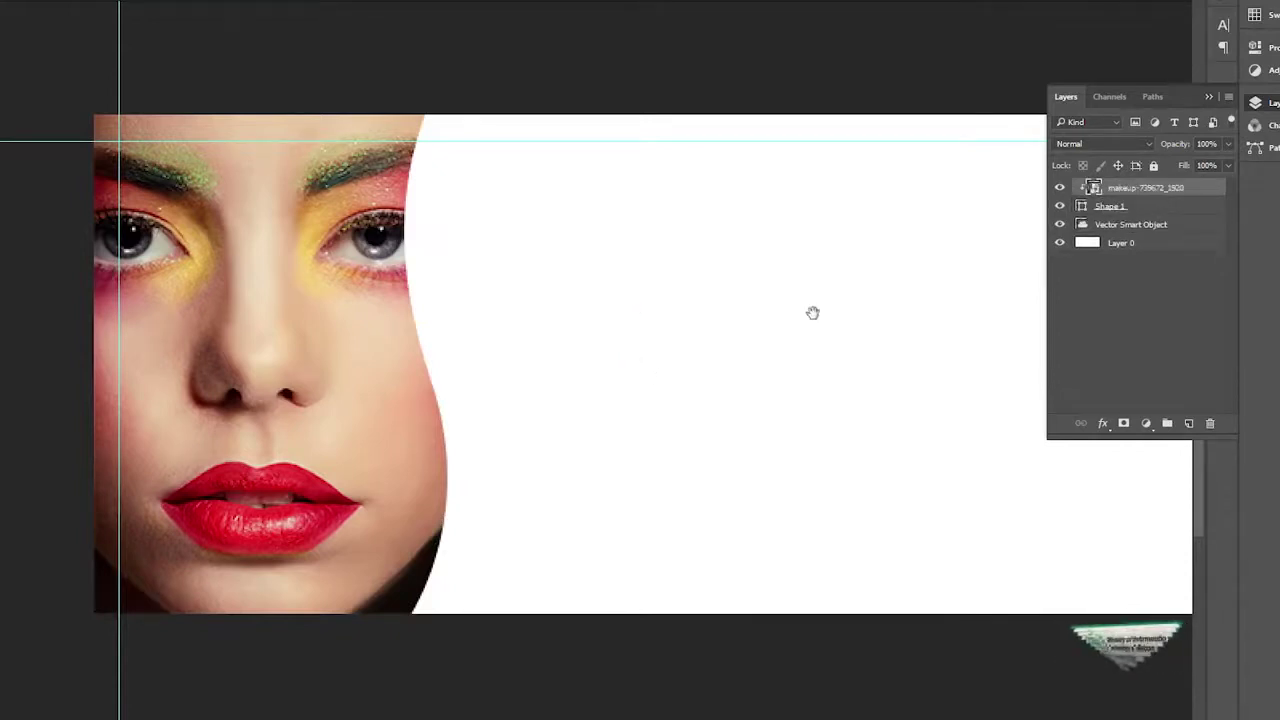
Duplicate the Shape 1 layer and move the copy beneath the original
{"action": "left_click_drag", "start_coordinate": [812, 313], "coordinate": [686, 294]}
{"action": "left_click", "coordinate": [1140, 207]}
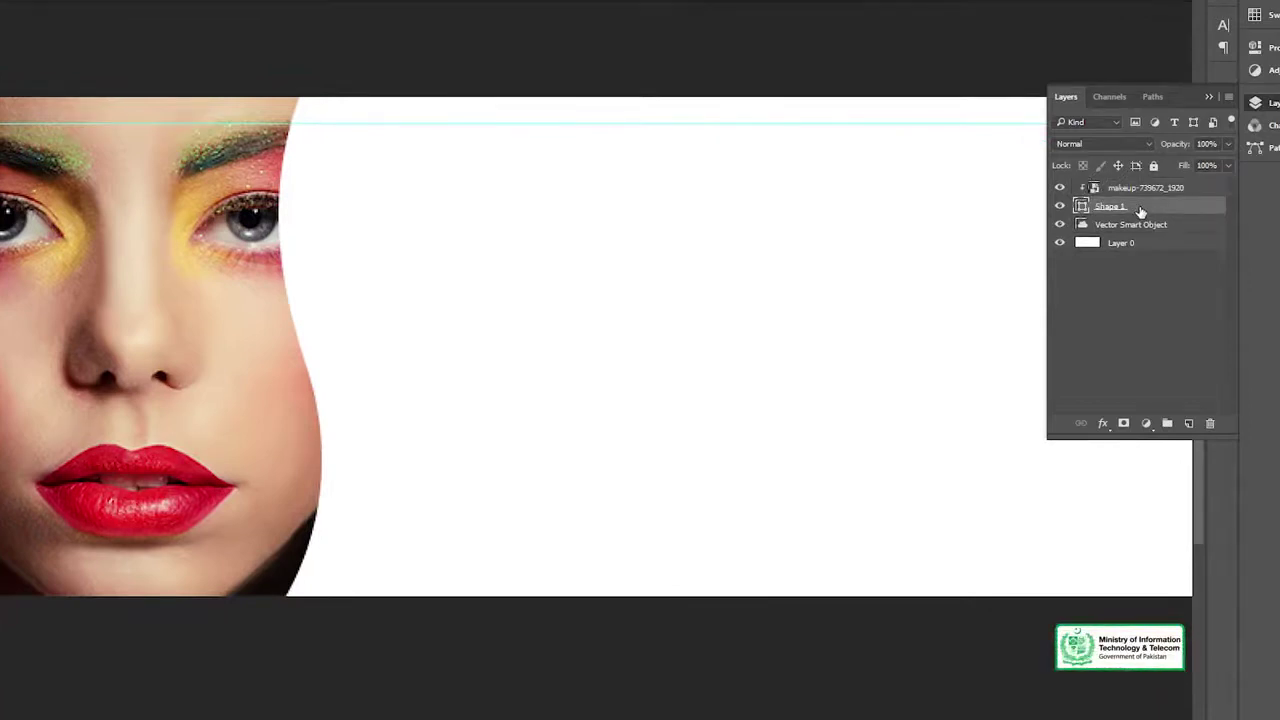
{"action": "key", "text": "ctrl+j"}
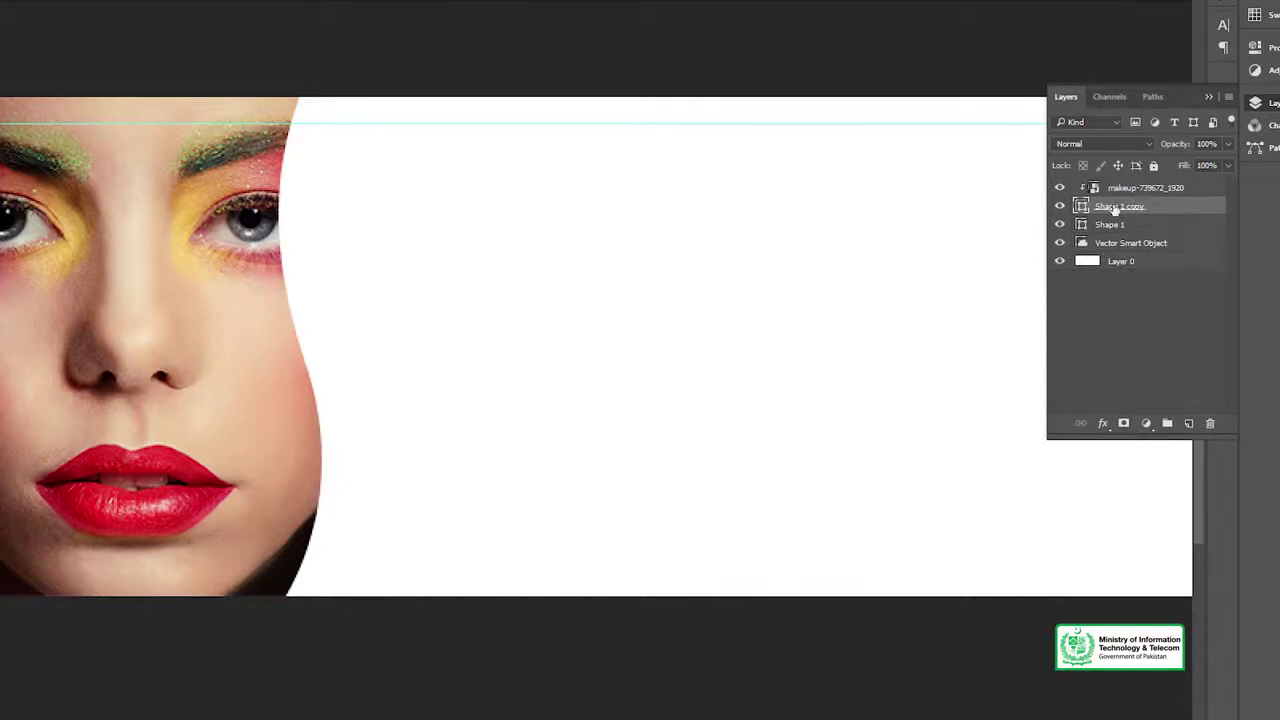
{"action": "left_click_drag", "start_coordinate": [1161, 209], "coordinate": [1155, 235]}
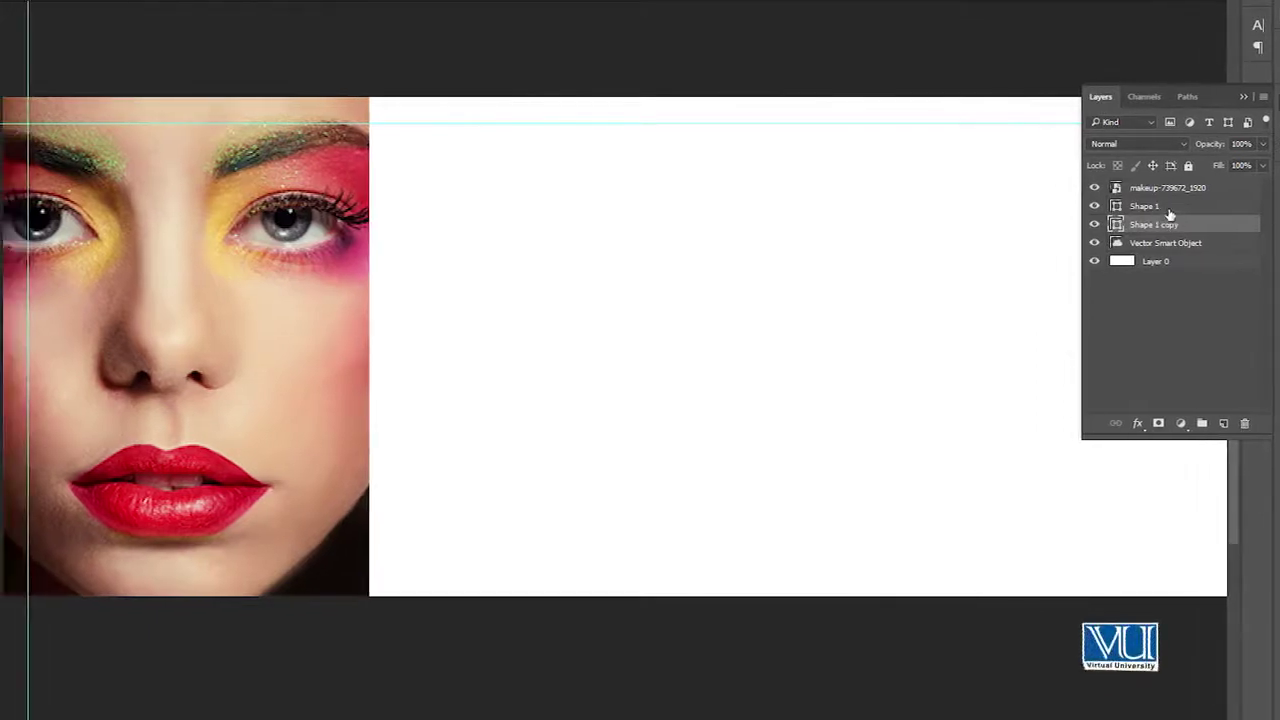
Clip the makeup photo to the original Shape 1 layer again
{"action": "left_click", "coordinate": [1166, 189]}
{"action": "left_click", "coordinate": [1175, 197], "text": "alt"}
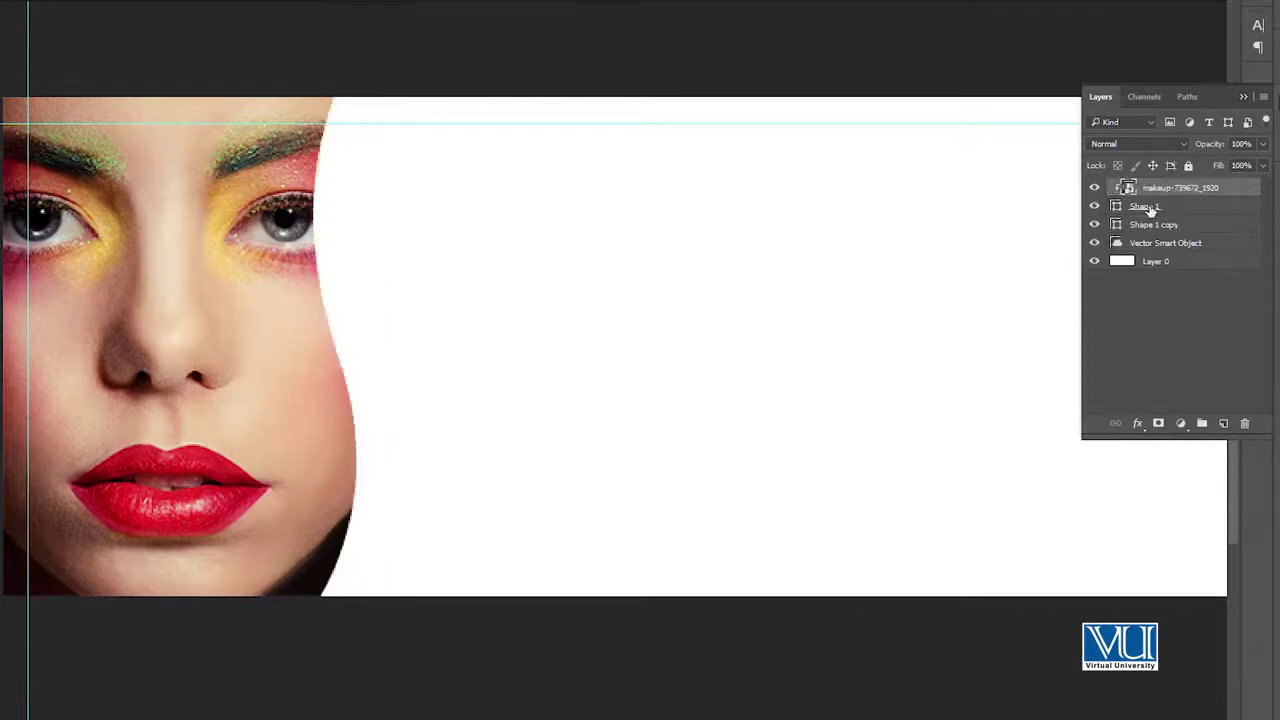
{"action": "left_click", "coordinate": [1160, 207]}
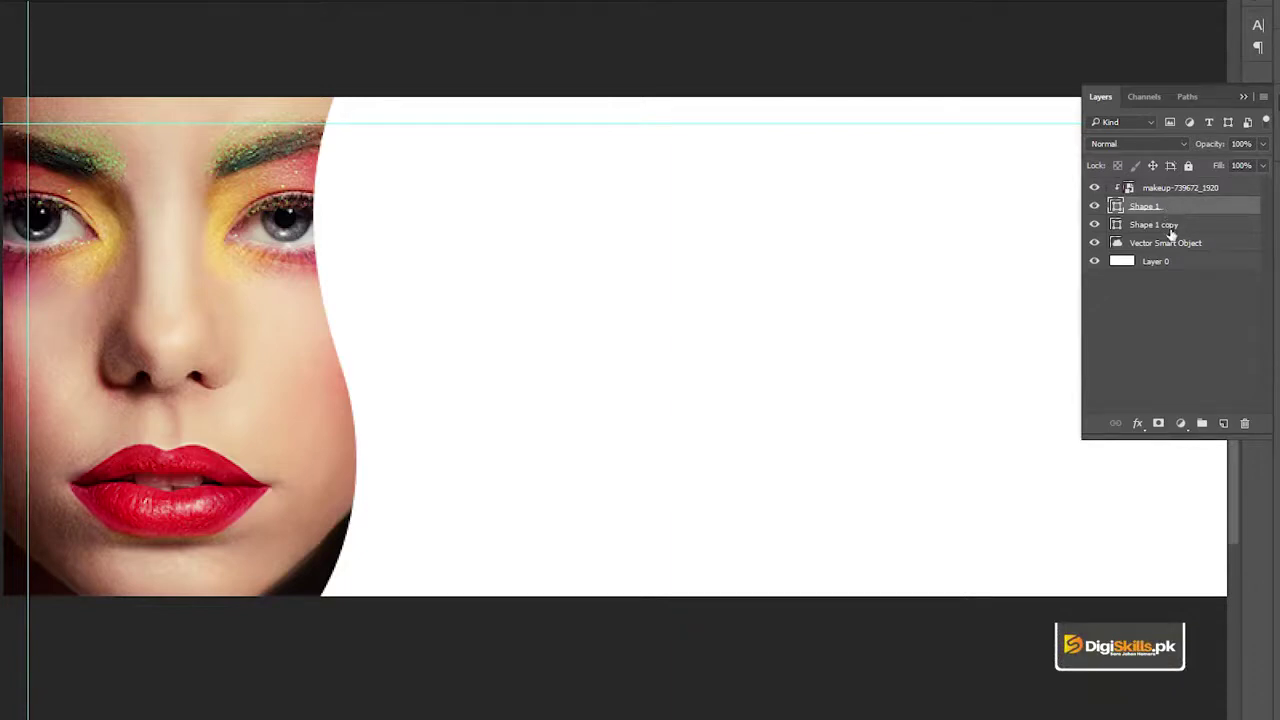
Rotate the Shape 1 copy slightly clockwise with Free Transform so its upper part extends past the photo's curved edge
{"action": "left_click", "coordinate": [1160, 225]}
{"action": "left_click_drag", "start_coordinate": [658, 229], "coordinate": [457, 163]}
{"action": "key", "text": "ctrl+t"}
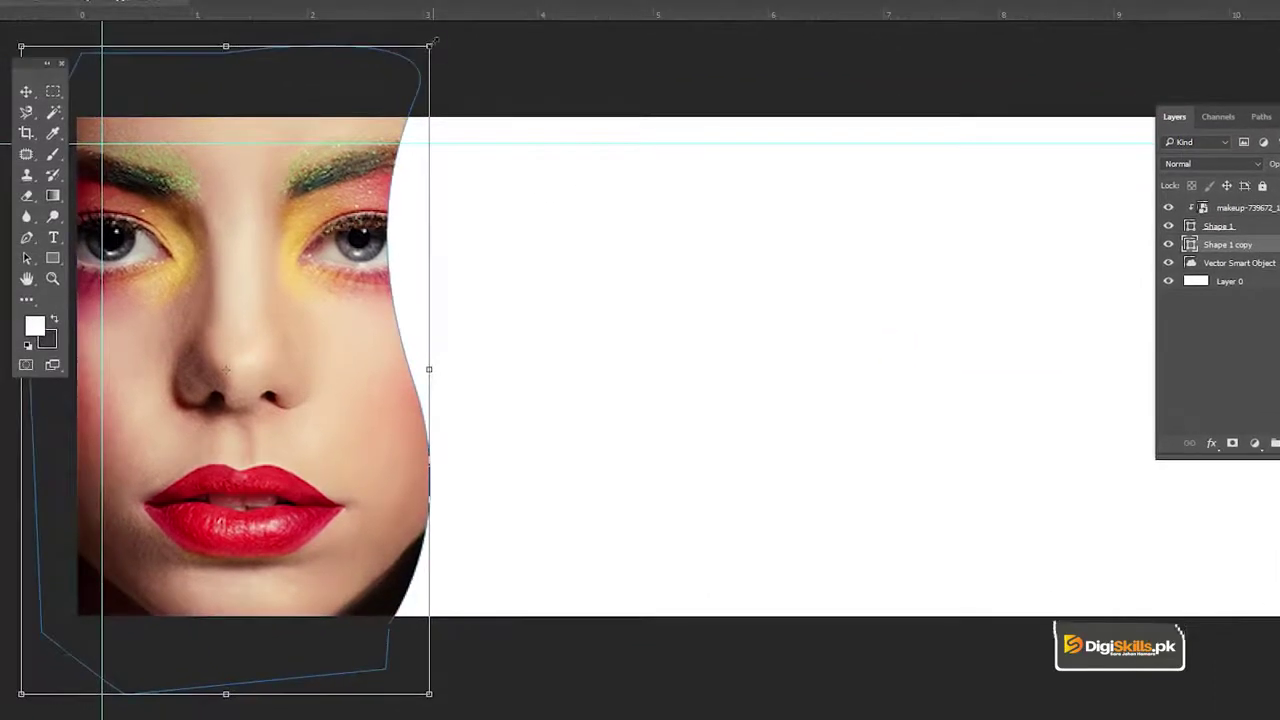
{"action": "left_click_drag", "start_coordinate": [435, 41], "coordinate": [506, 65]}
{"action": "key", "text": "Return"}
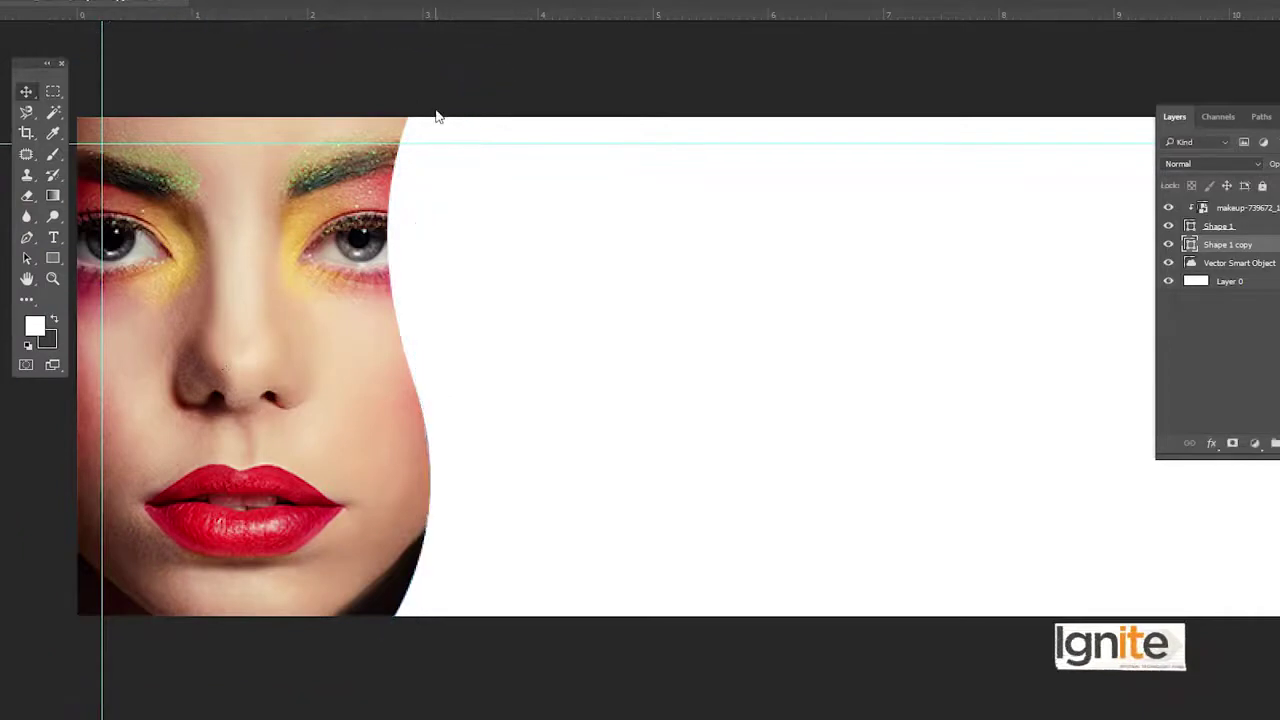
Fill the rotated shape copy with the red #eb262d sampled from the lips in the photo
{"action": "left_click", "coordinate": [35, 327]}
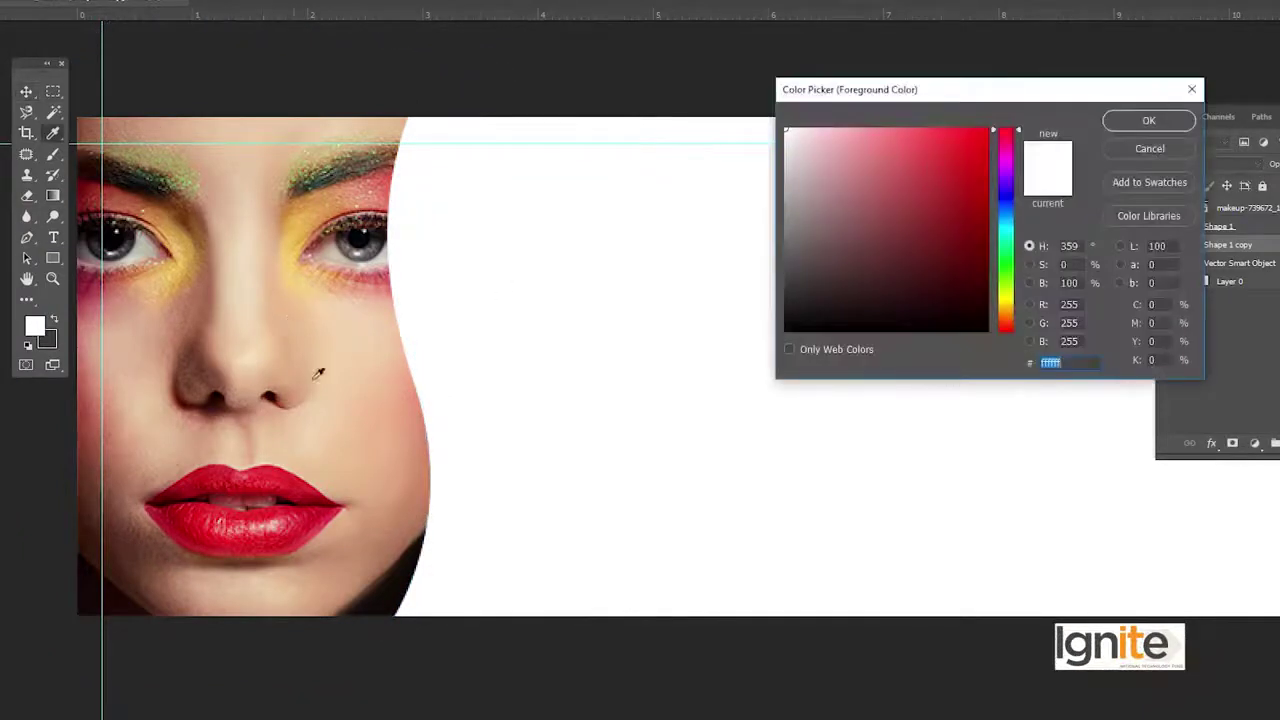
{"action": "left_click", "coordinate": [248, 529]}
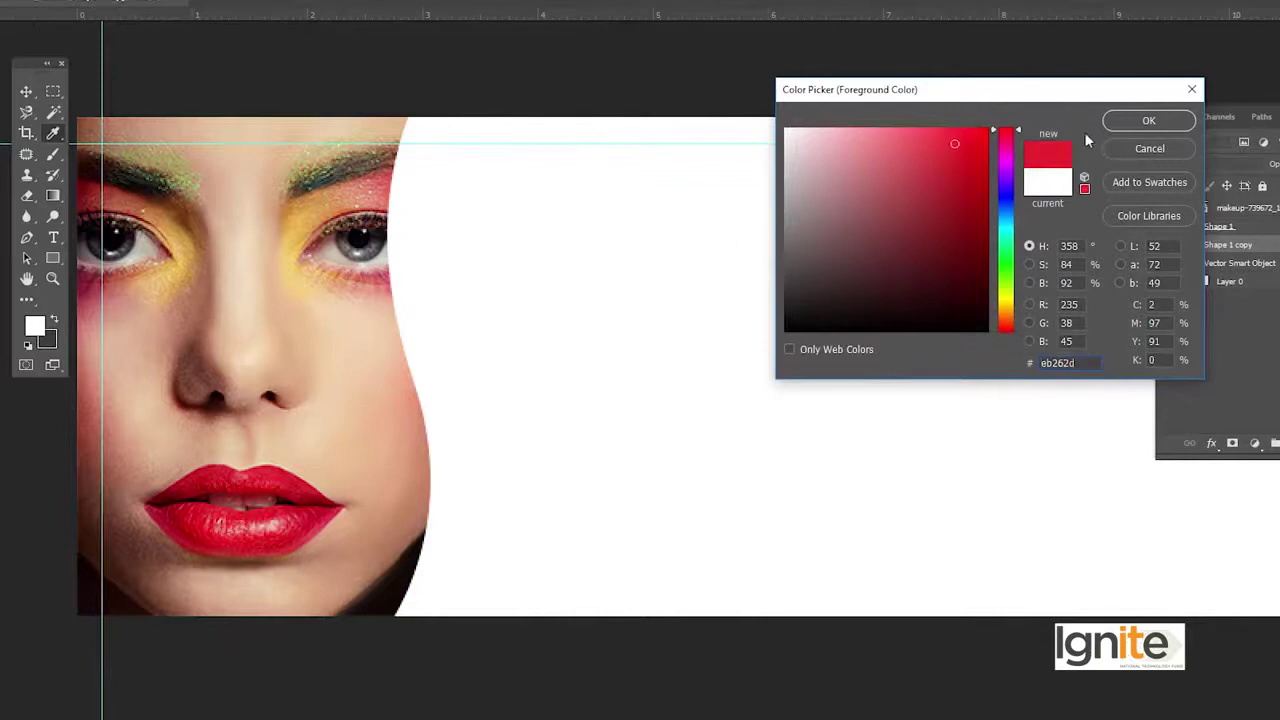
{"action": "left_click", "coordinate": [1148, 121]}
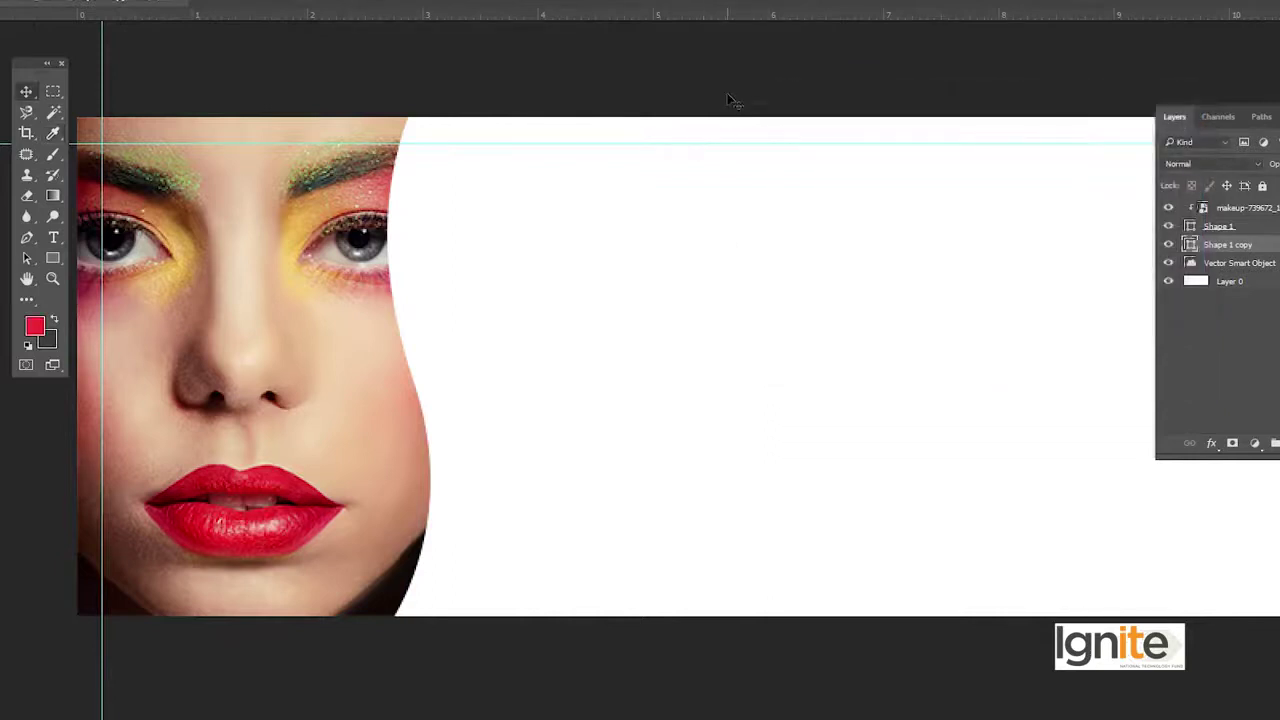
{"action": "key", "text": "alt+BackSpace"}
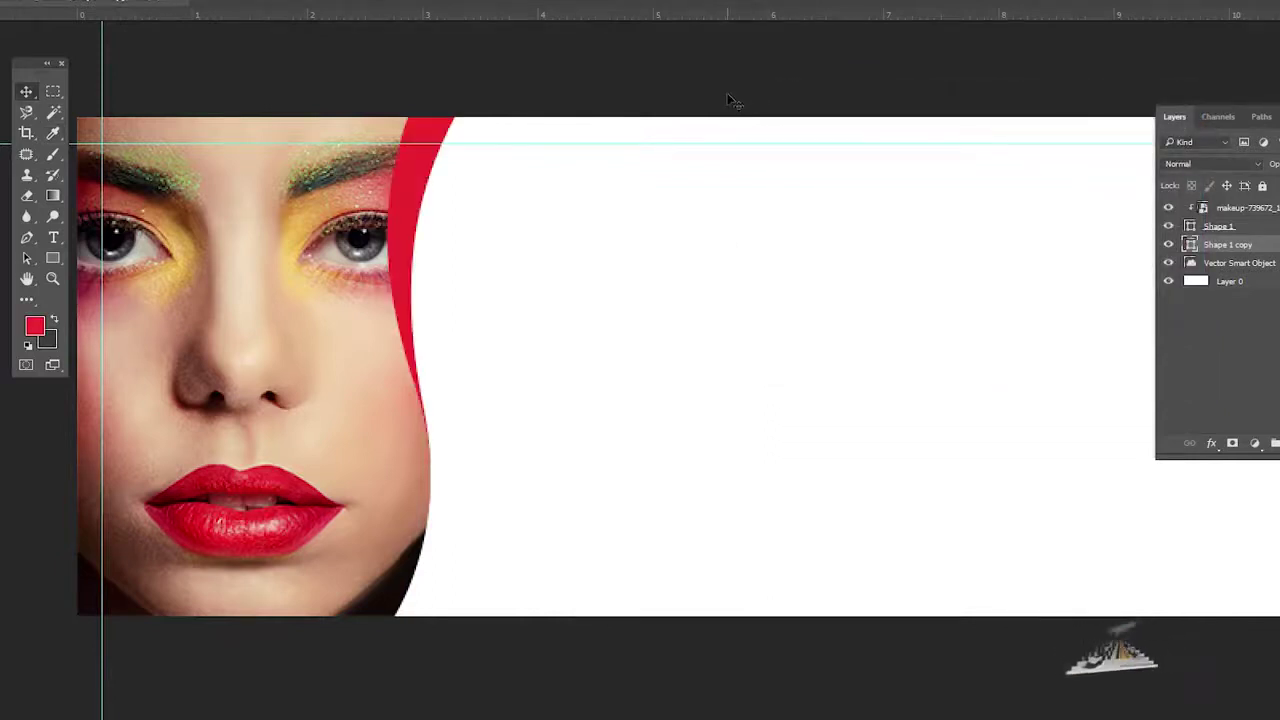
Add the red text 5000 in the white area beside the photo and enlarge it to about 85.81 pt
{"action": "key", "text": "z"}
{"action": "key", "text": "ctrl+minus"}
{"action": "key", "text": "ctrl+minus"}
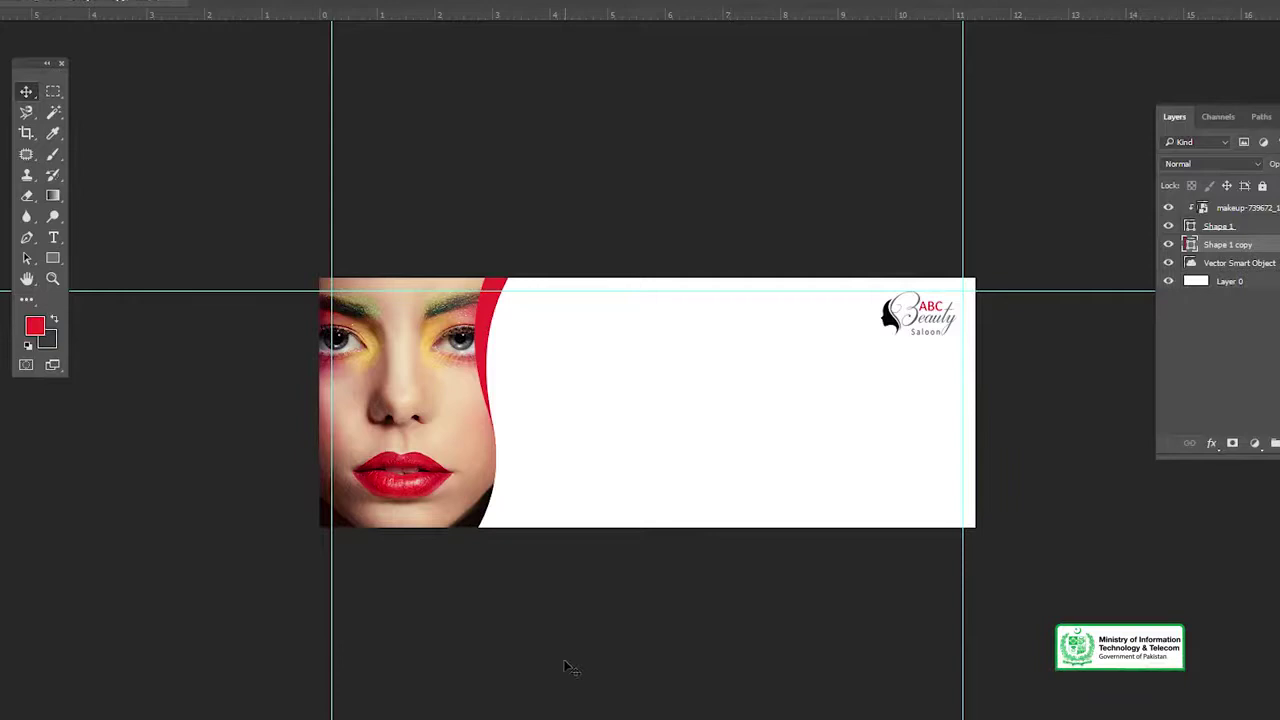
{"action": "left_click", "coordinate": [716, 402]}
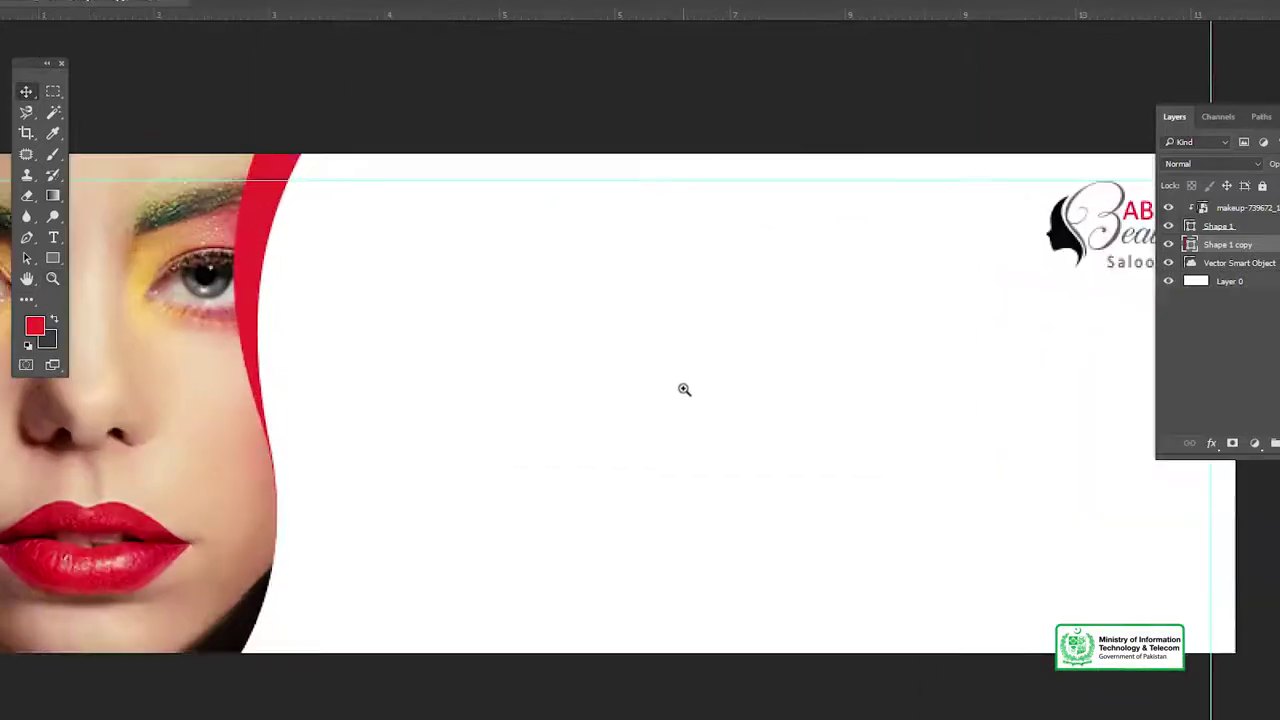
{"action": "key", "text": "t"}
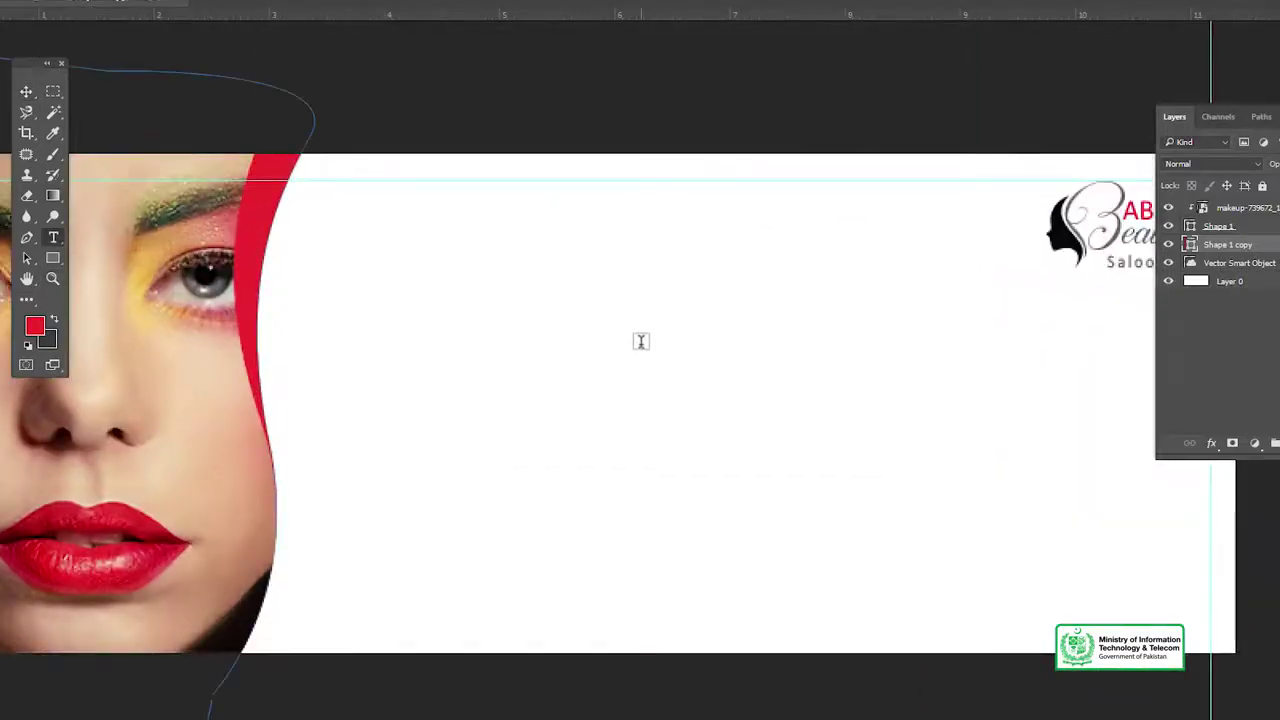
{"action": "left_click", "coordinate": [671, 327]}
{"action": "type", "text": "5000"}
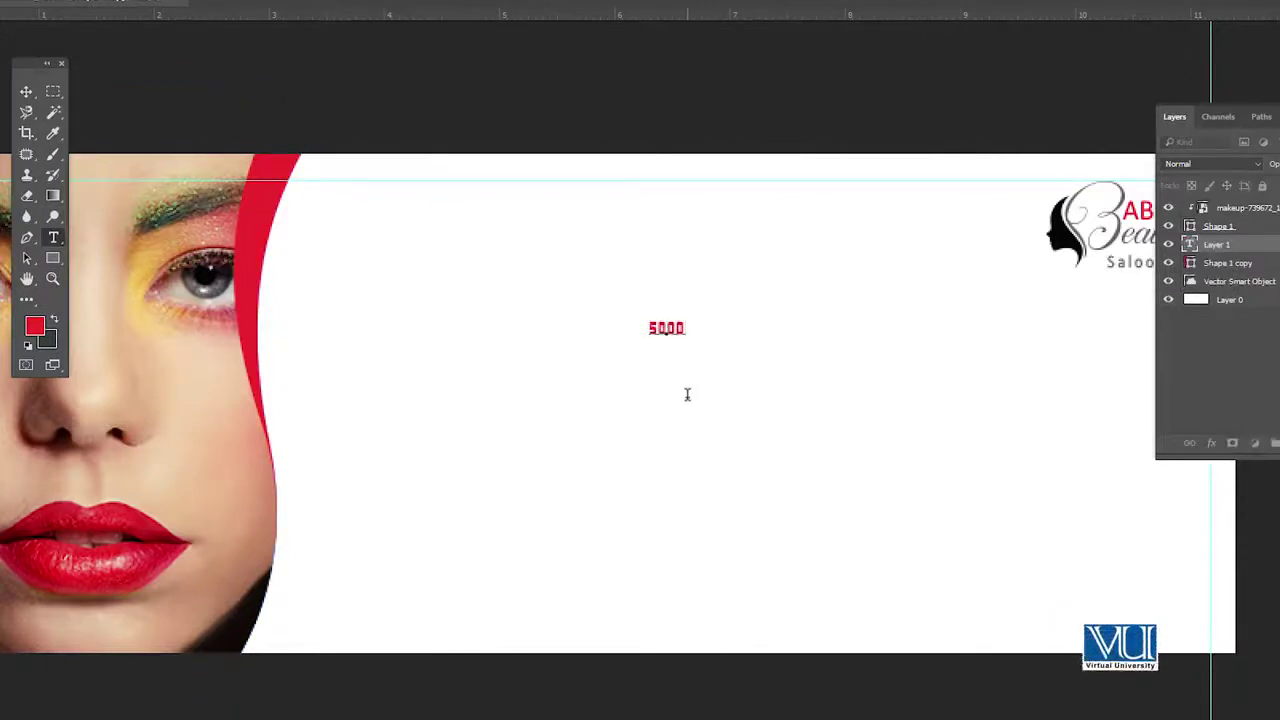
{"action": "left_click", "coordinate": [30, 93]}
{"action": "left_click_drag", "start_coordinate": [705, 333], "coordinate": [822, 256]}
Set the 5000 text in Harabara Regular and shift it slightly down and to the right
{"action": "key", "text": "t"}
{"action": "left_click", "coordinate": [736, 316]}
{"action": "key", "text": "ctrl+a"}
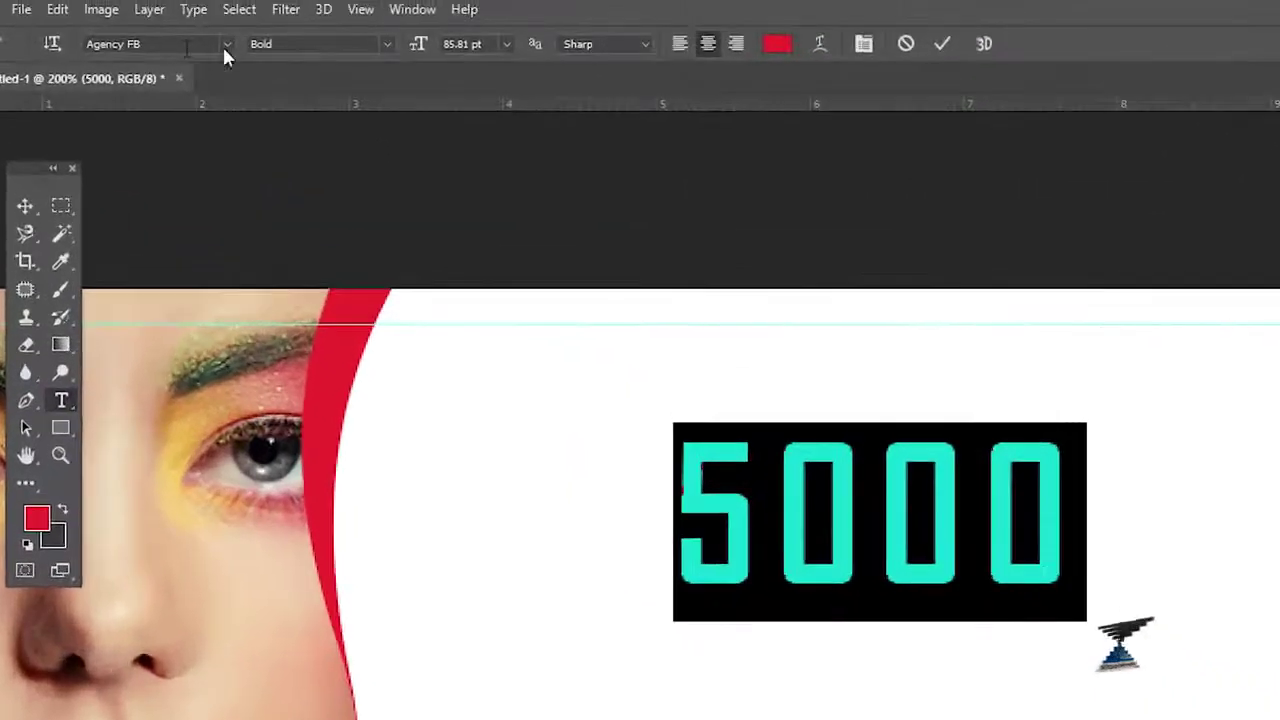
{"action": "left_click", "coordinate": [184, 45]}
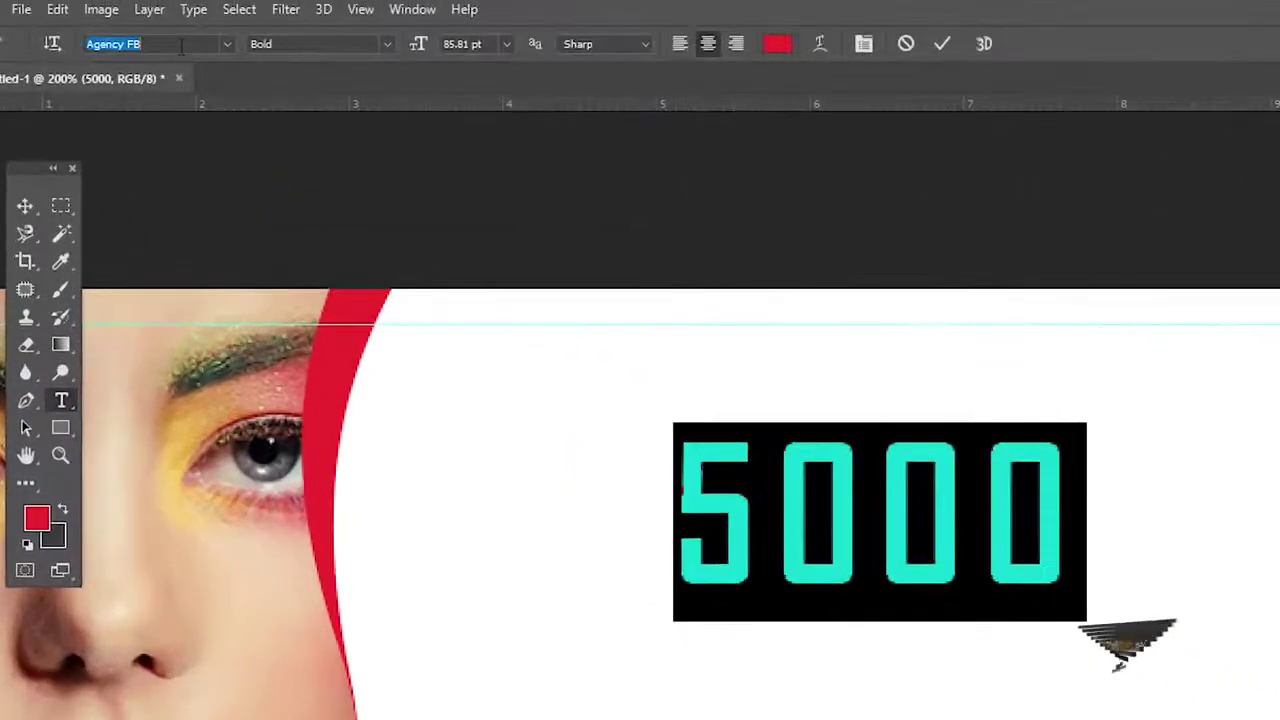
{"action": "type", "text": "h"}
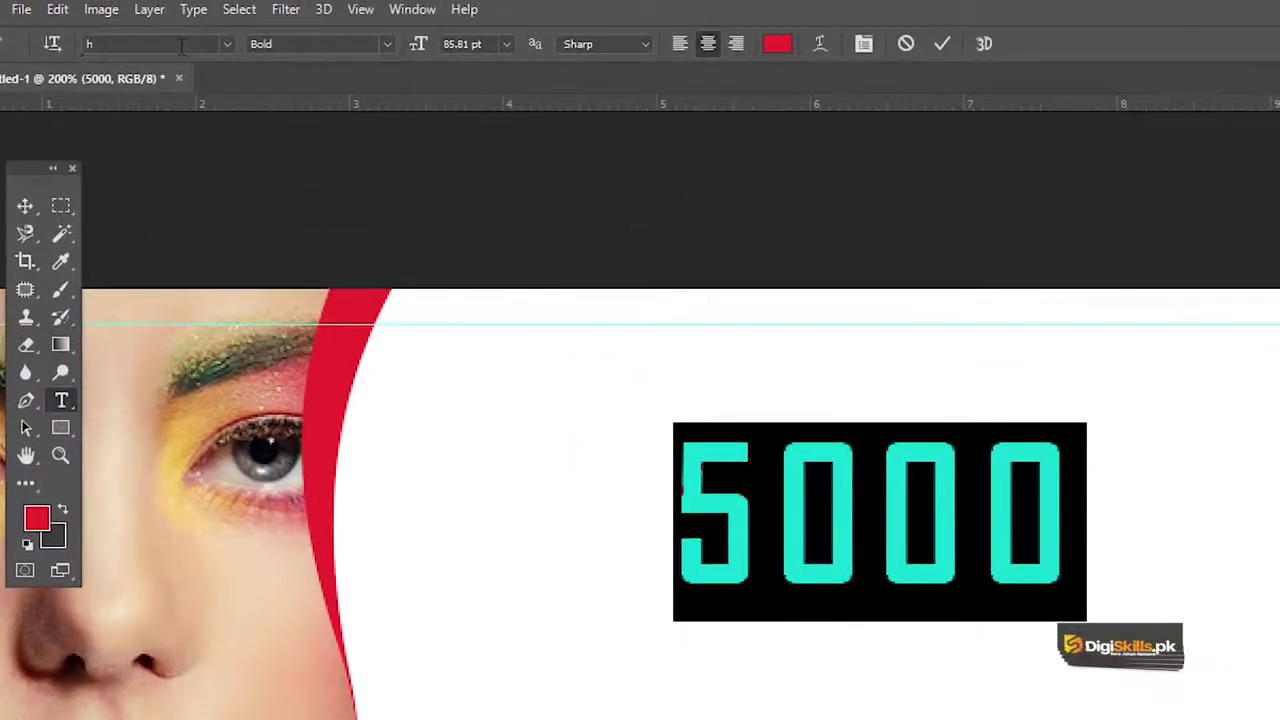
{"action": "type", "text": "arabar"}
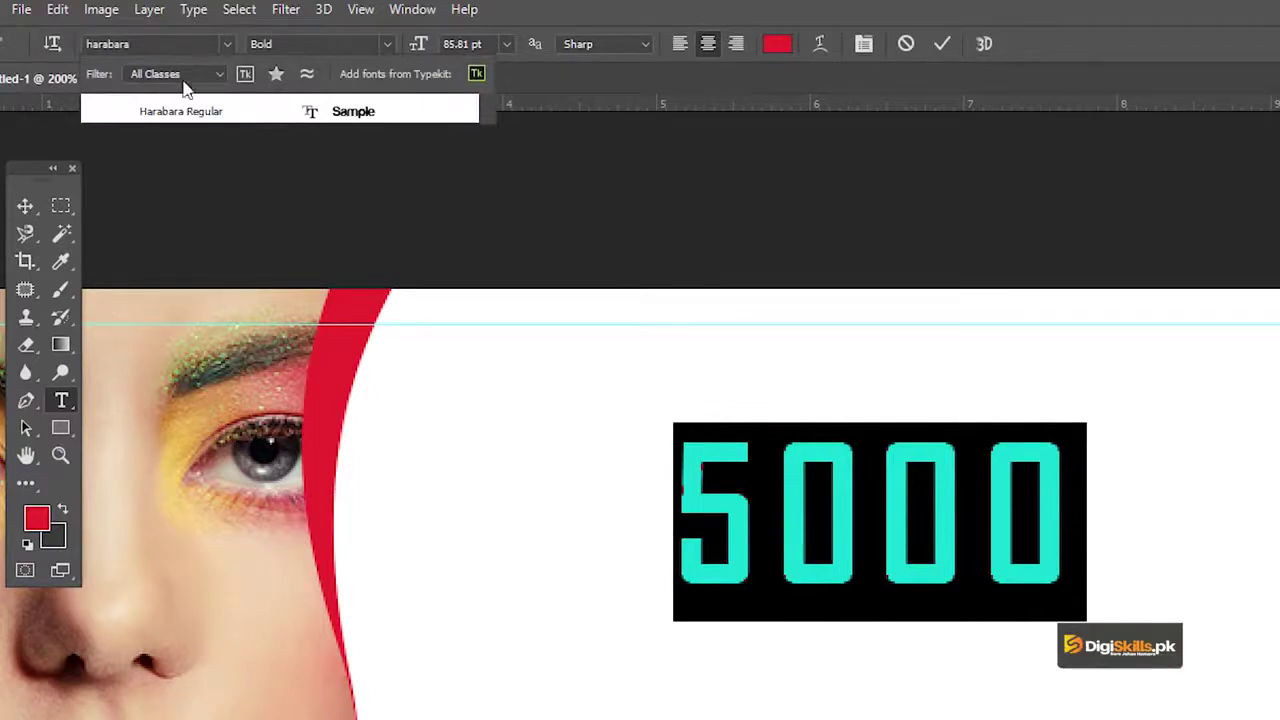
{"action": "type", "text": "a"}
{"action": "left_click", "coordinate": [183, 111]}
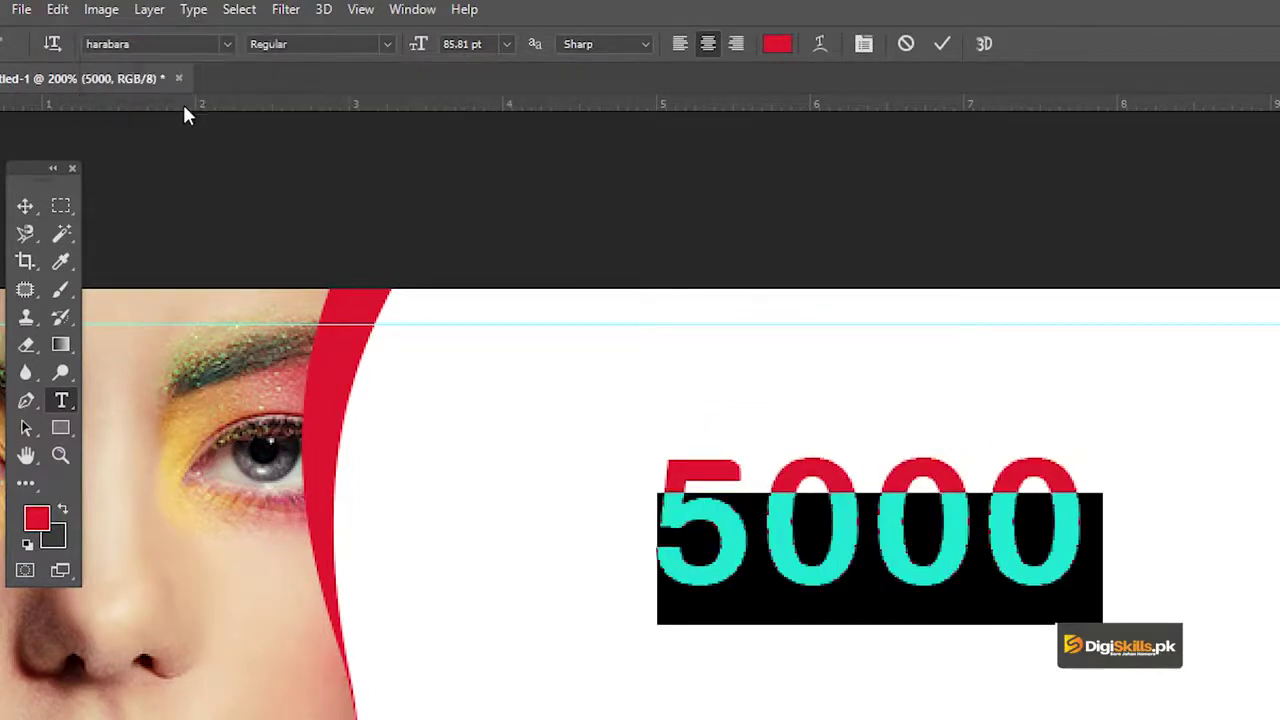
{"action": "left_click", "coordinate": [25, 206]}
{"action": "left_click_drag", "start_coordinate": [886, 508], "coordinate": [921, 550]}
Set the tracking of all the characters in the 5000 text to 80
{"action": "key", "text": "t"}
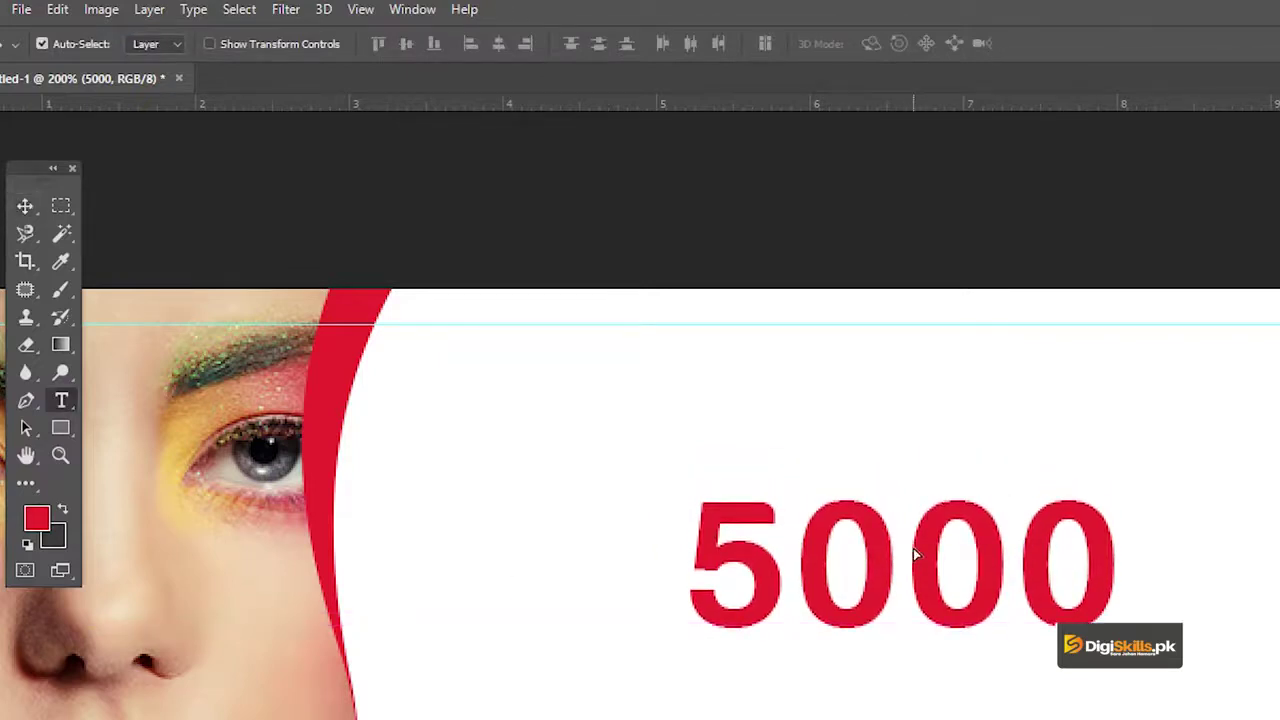
{"action": "left_click", "coordinate": [910, 556]}
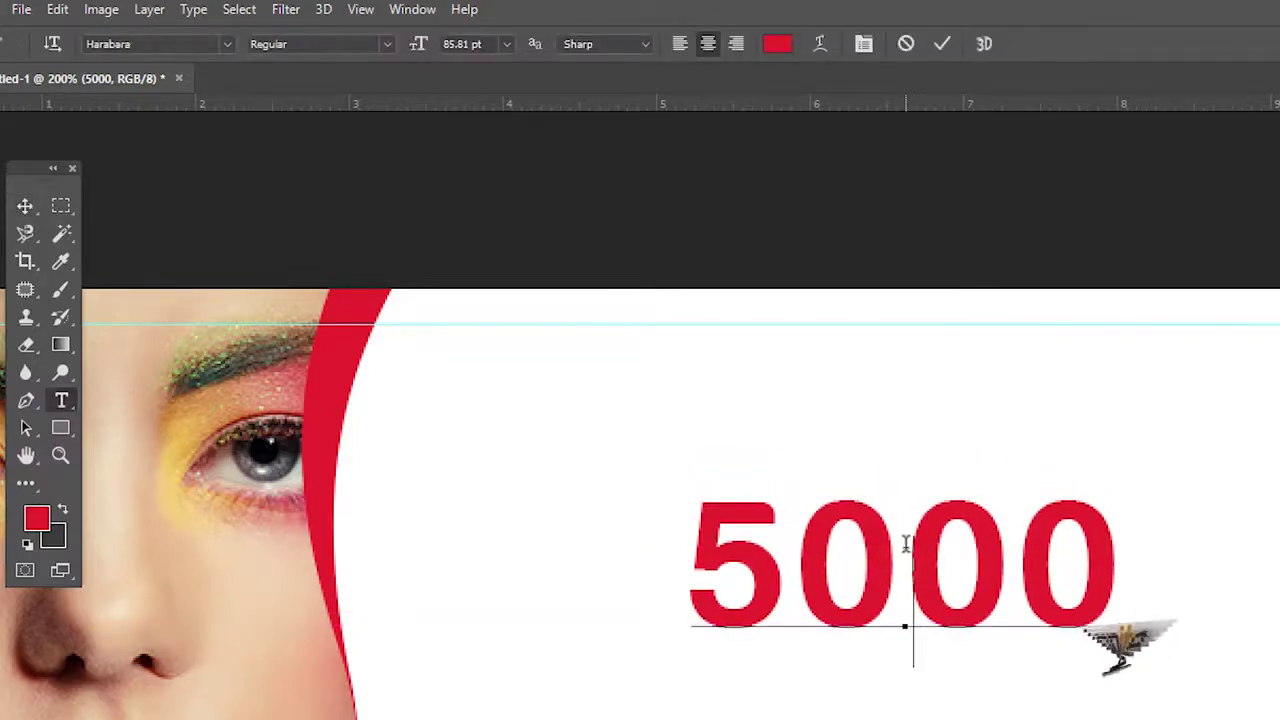
{"action": "key", "text": "ctrl+a"}
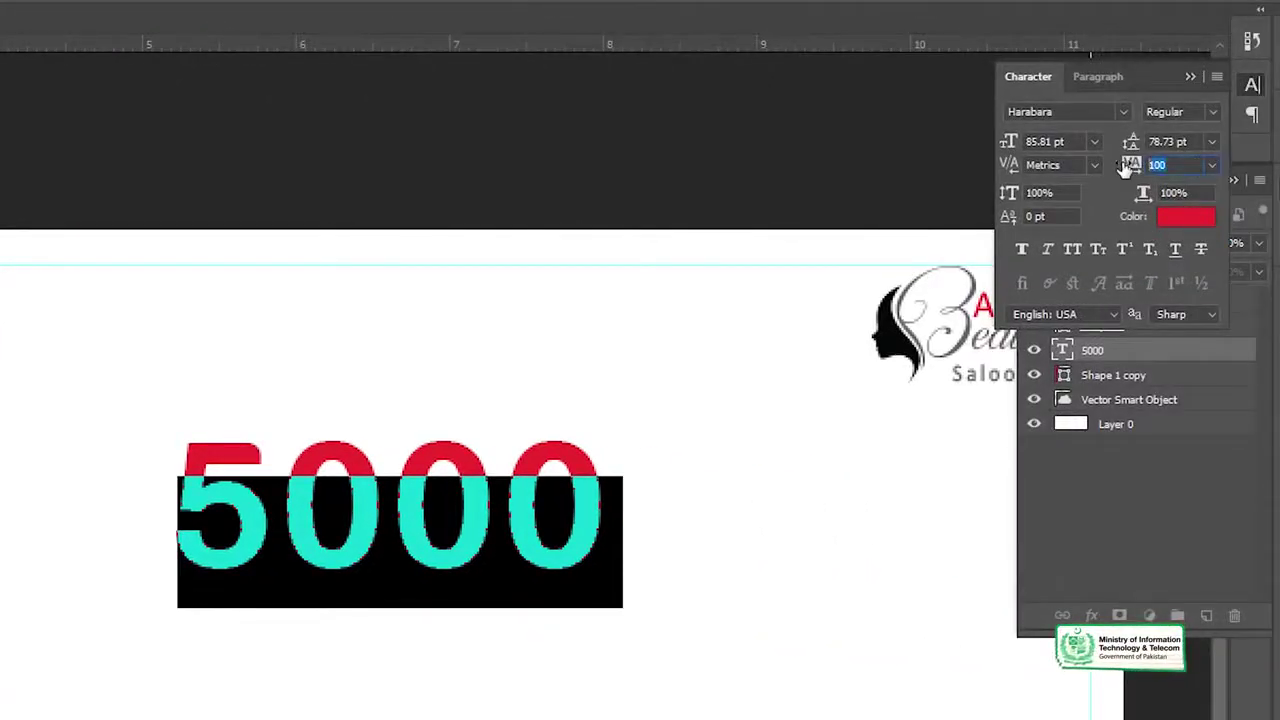
{"action": "type", "text": "80"}
{"action": "key", "text": "Return"}
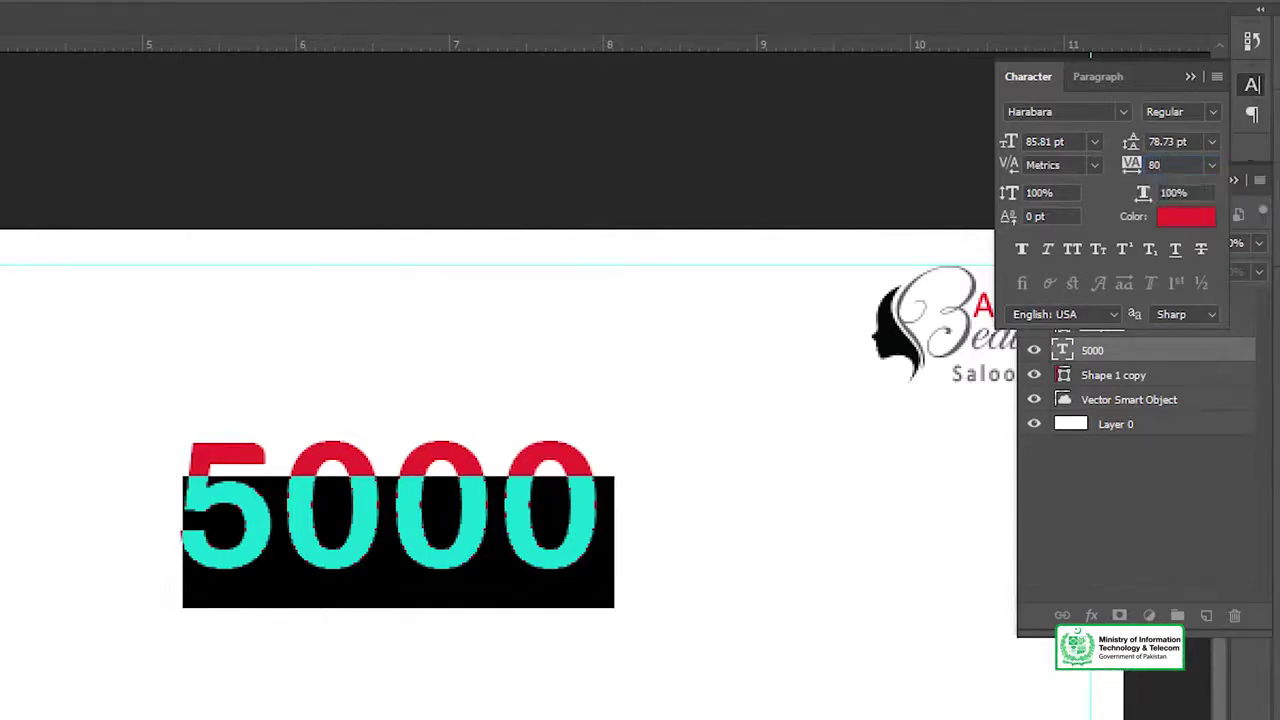
{"action": "key", "text": "ctrl+Return"}
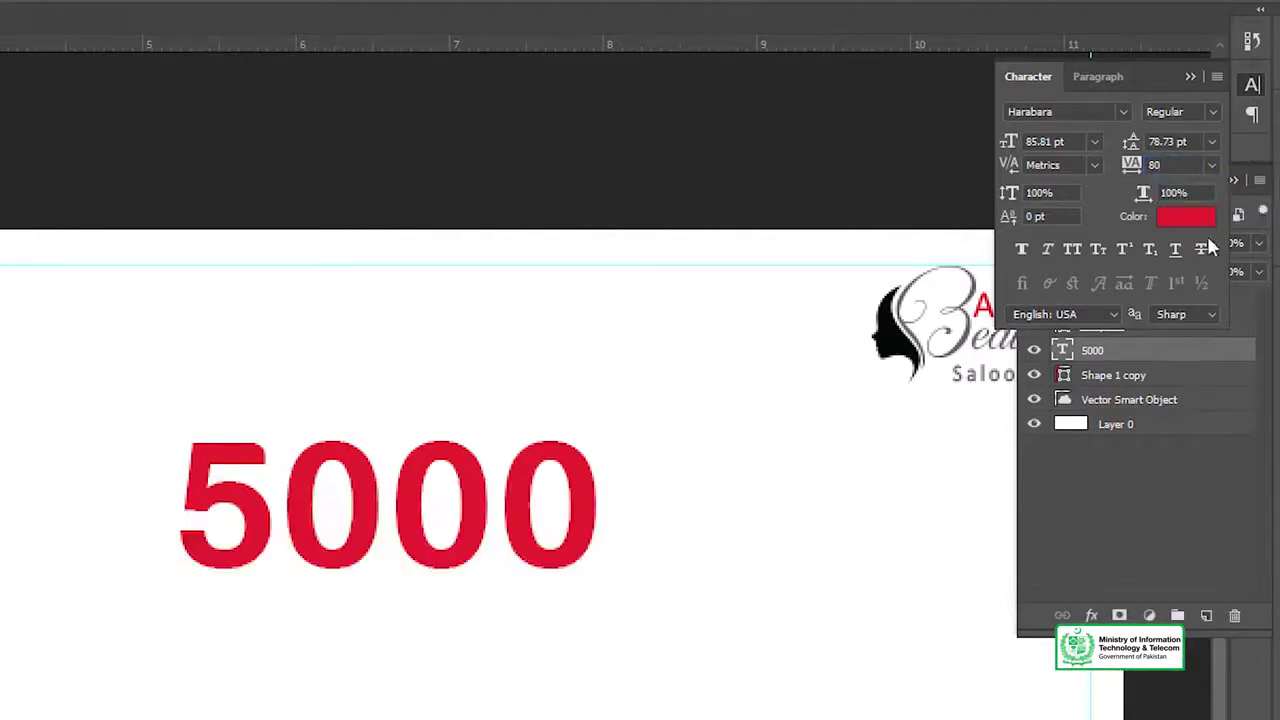
{"action": "left_click", "coordinate": [1254, 84]}
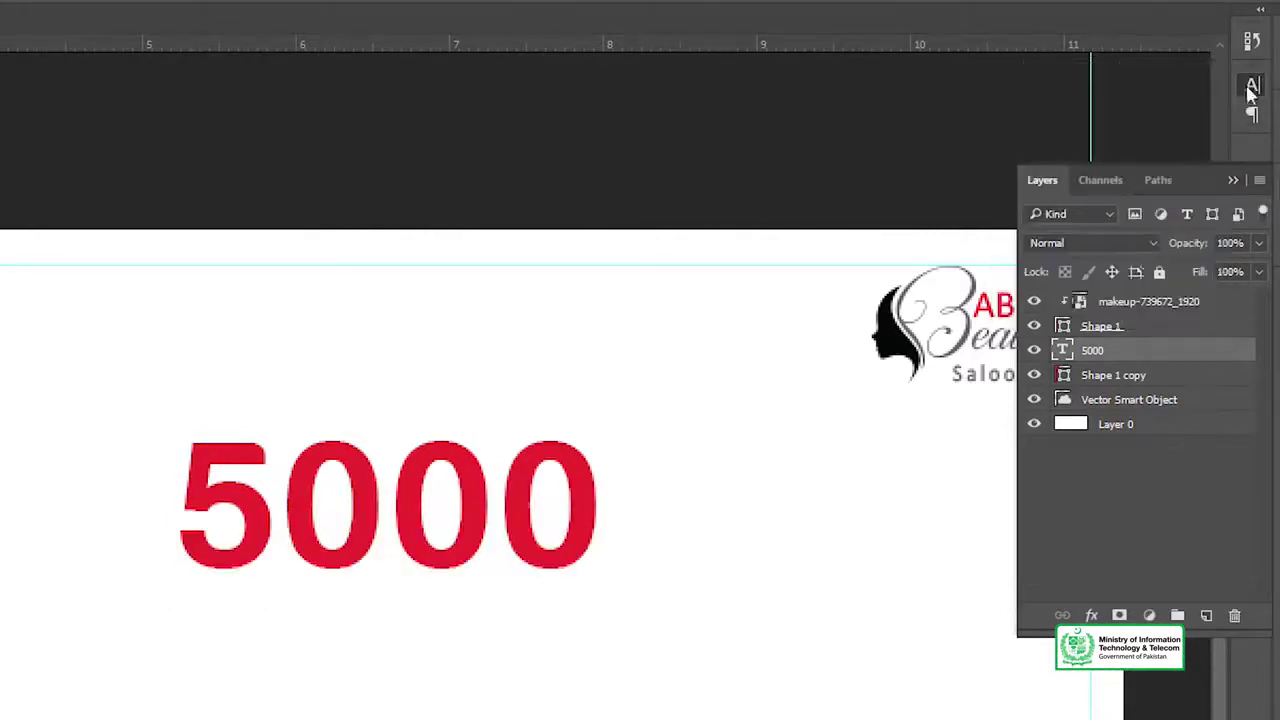
{"action": "right_click", "coordinate": [1163, 352]}
{"action": "left_click", "coordinate": [823, 114]}
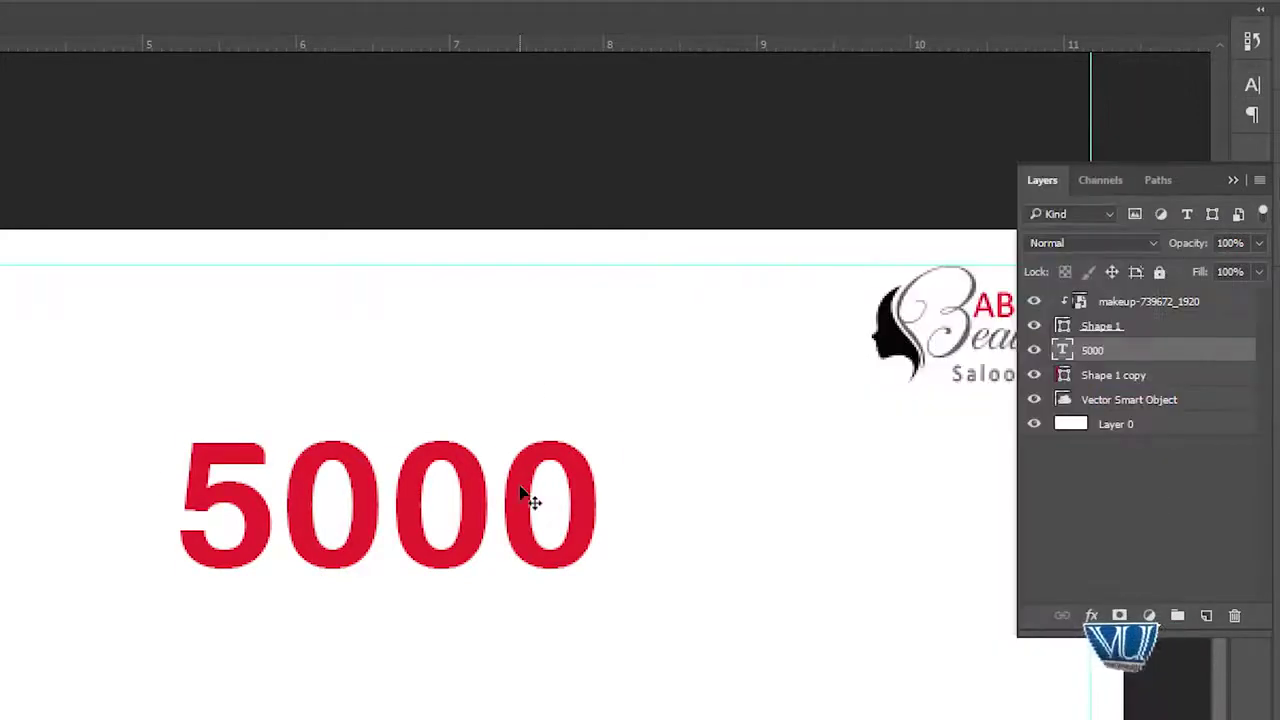
Enlarge the 5000 text with Free Transform and move it down and to the right within the white area
{"action": "key", "text": "ctrl+t"}
{"action": "left_click_drag", "start_coordinate": [614, 441], "coordinate": [671, 401]}
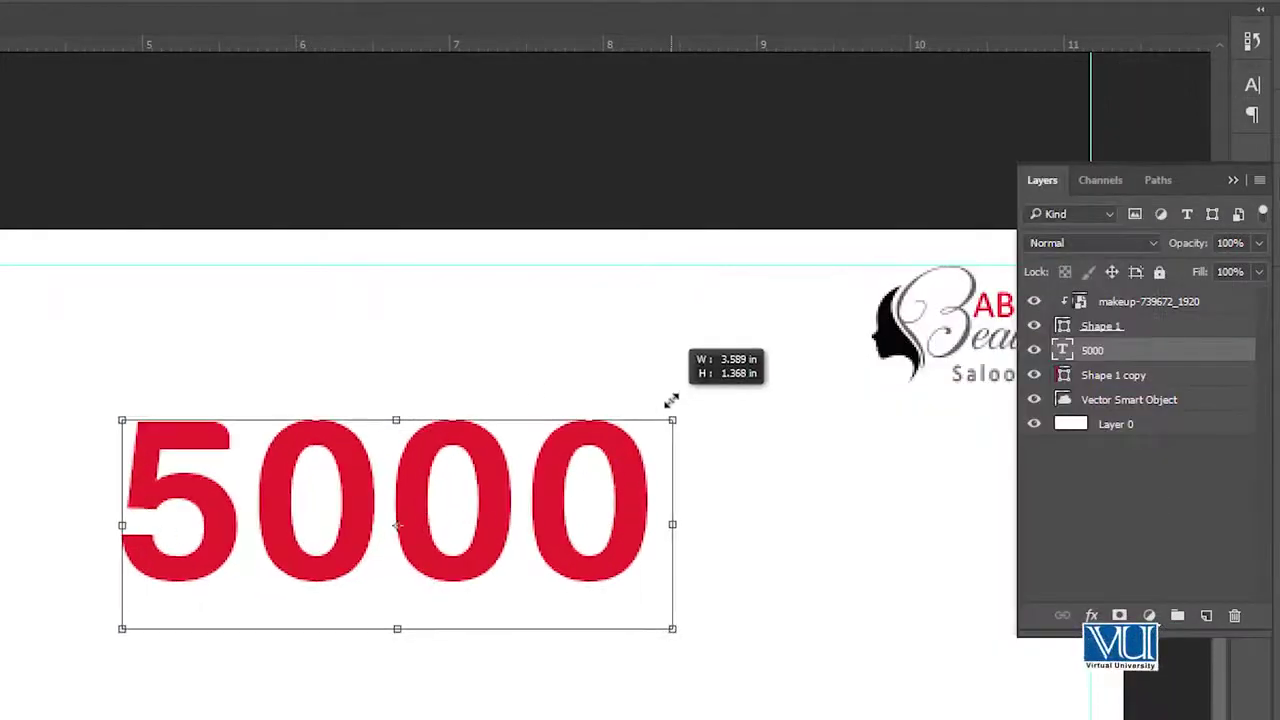
{"action": "left_click_drag", "start_coordinate": [634, 463], "coordinate": [726, 486]}
{"action": "key", "text": "Return"}
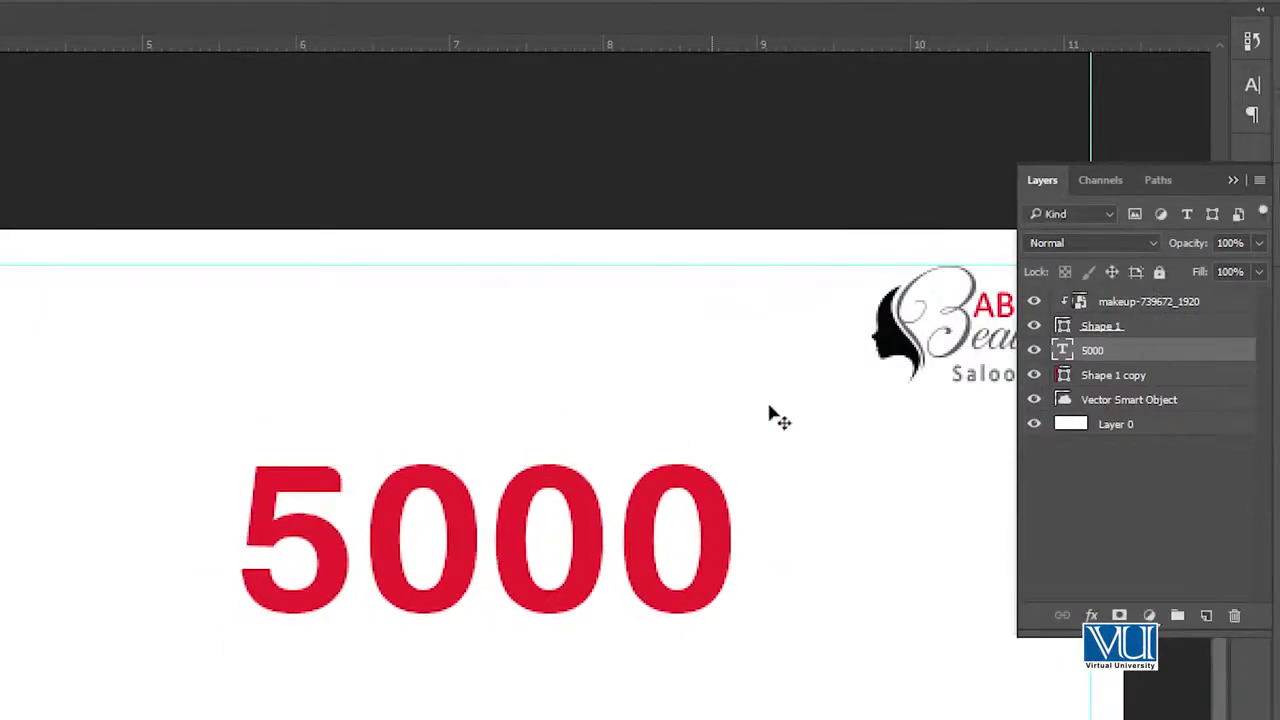
Add a Stroke layer effect to the 5000 text and choose dark grey as its colour
{"action": "right_click", "coordinate": [1160, 350]}
{"action": "left_click", "coordinate": [857, 171]}
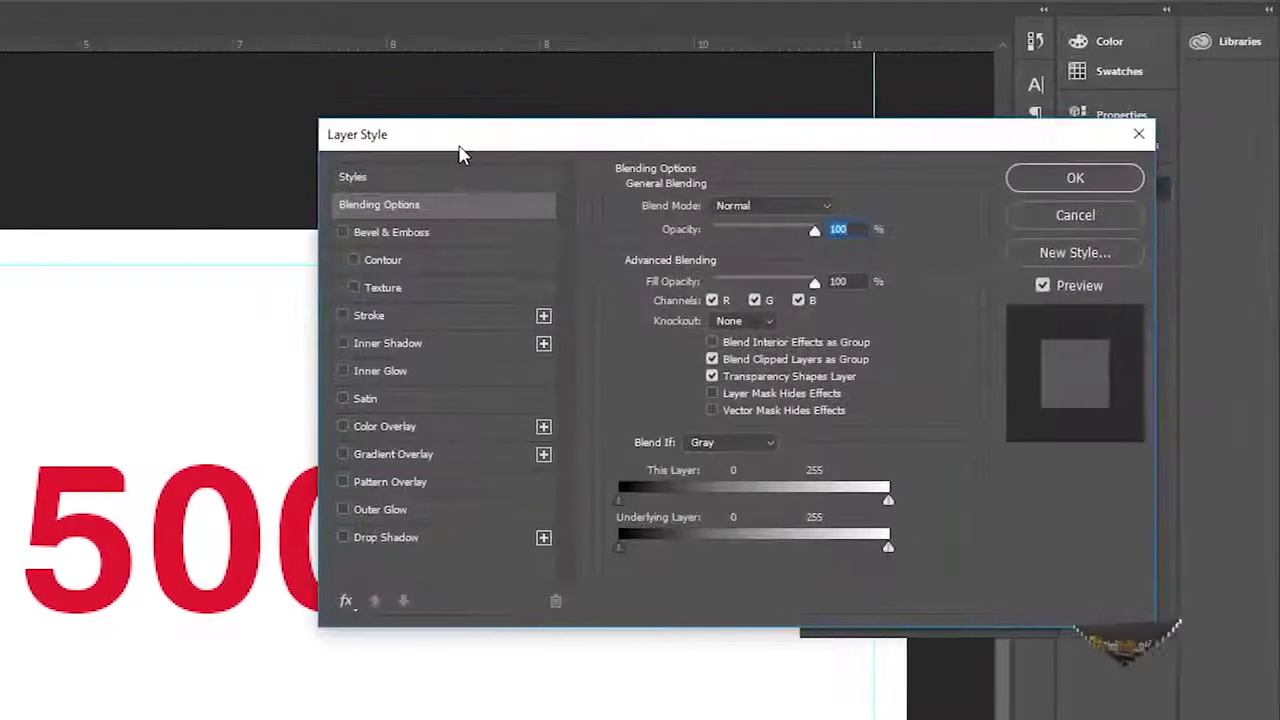
{"action": "left_click_drag", "start_coordinate": [640, 140], "coordinate": [877, 131]}
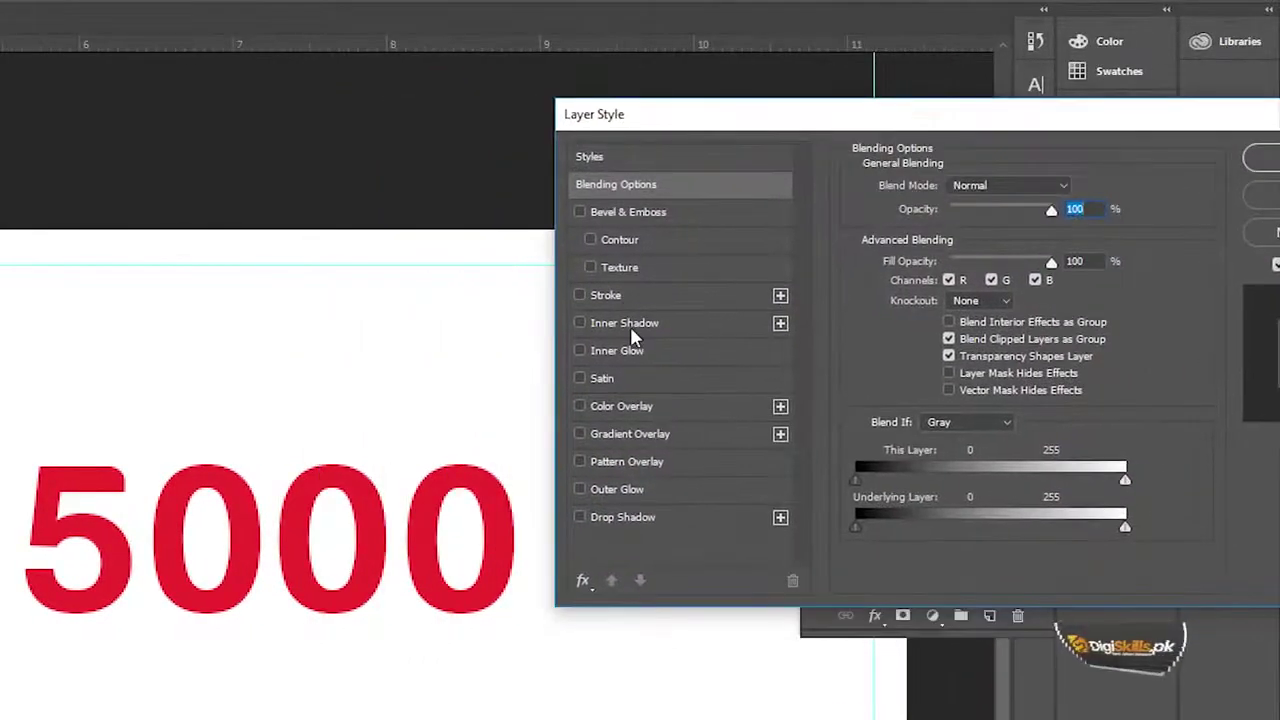
{"action": "left_click", "coordinate": [606, 295]}
{"action": "left_click", "coordinate": [903, 342]}
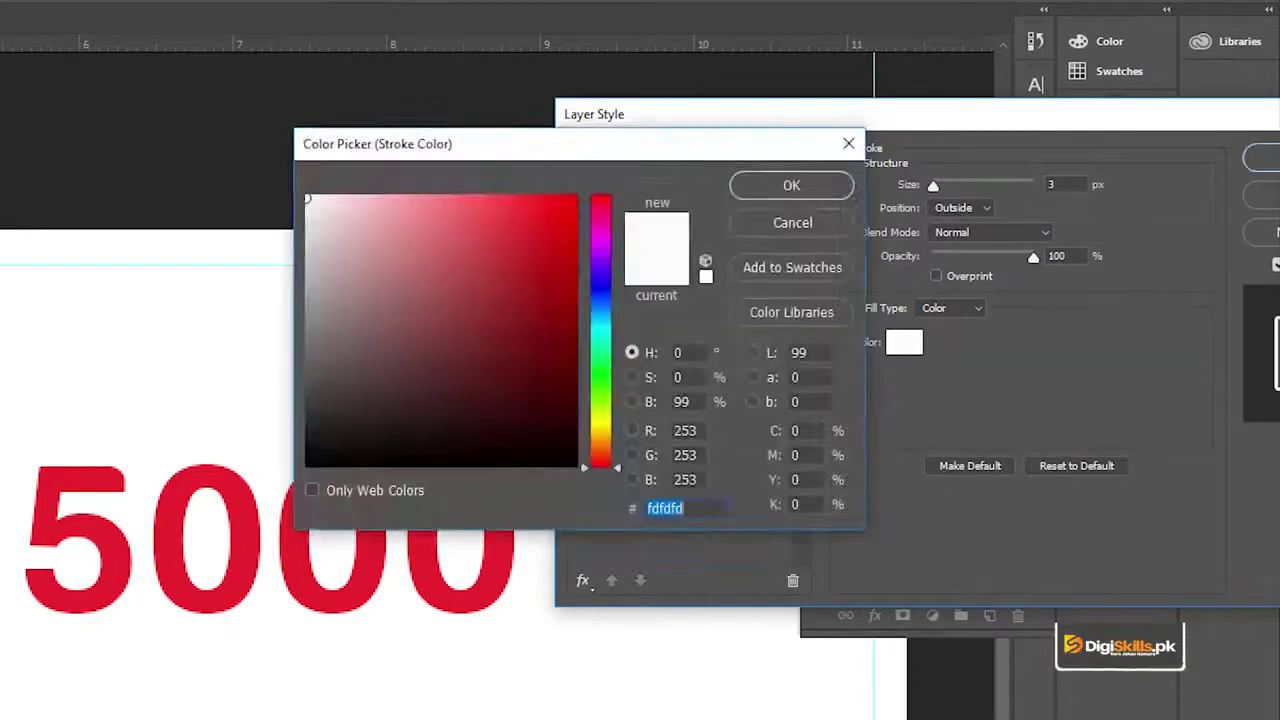
{"action": "mouse_move", "coordinate": [300, 395]}
{"action": "left_mouse_down"}
{"action": "mouse_move", "coordinate": [276, 383]}
{"action": "mouse_move", "coordinate": [294, 377]}
{"action": "left_mouse_up"}
{"action": "left_click", "coordinate": [752, 190]}
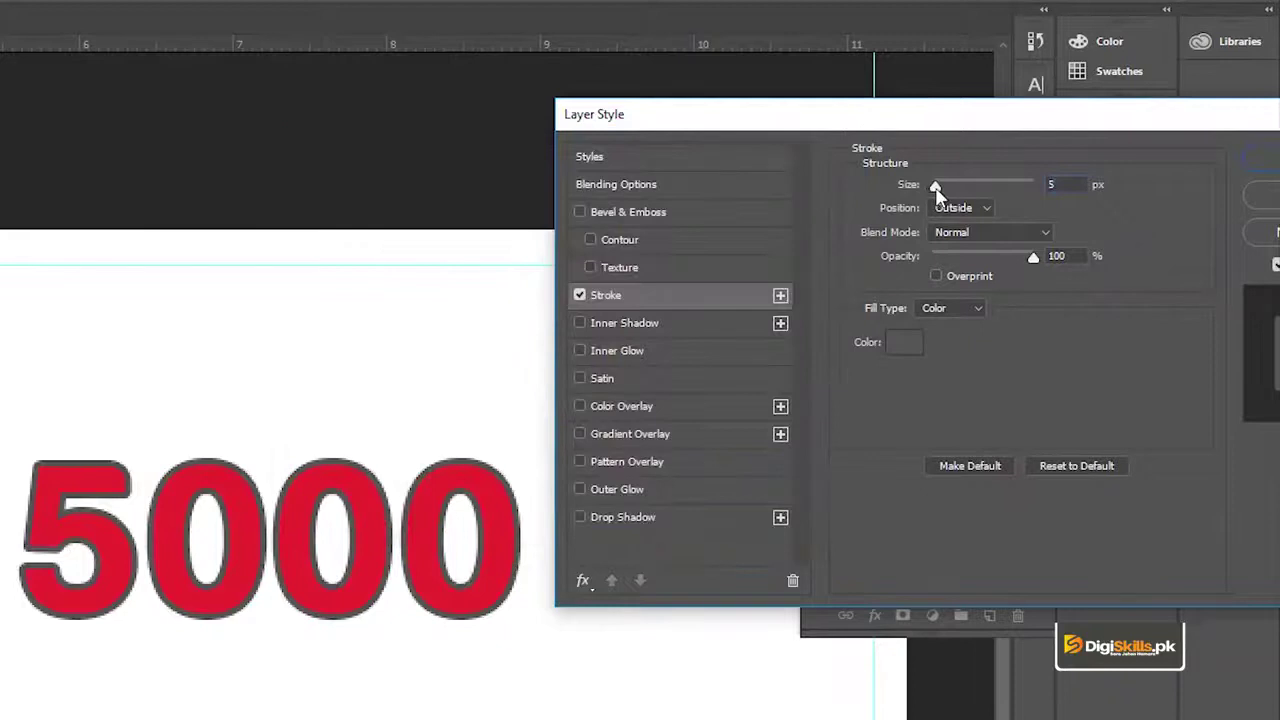
Set the stroke size of the 5000 text to 4 px, keep it outside, and apply the layer style
{"action": "left_click_drag", "start_coordinate": [937, 193], "coordinate": [937, 193]}
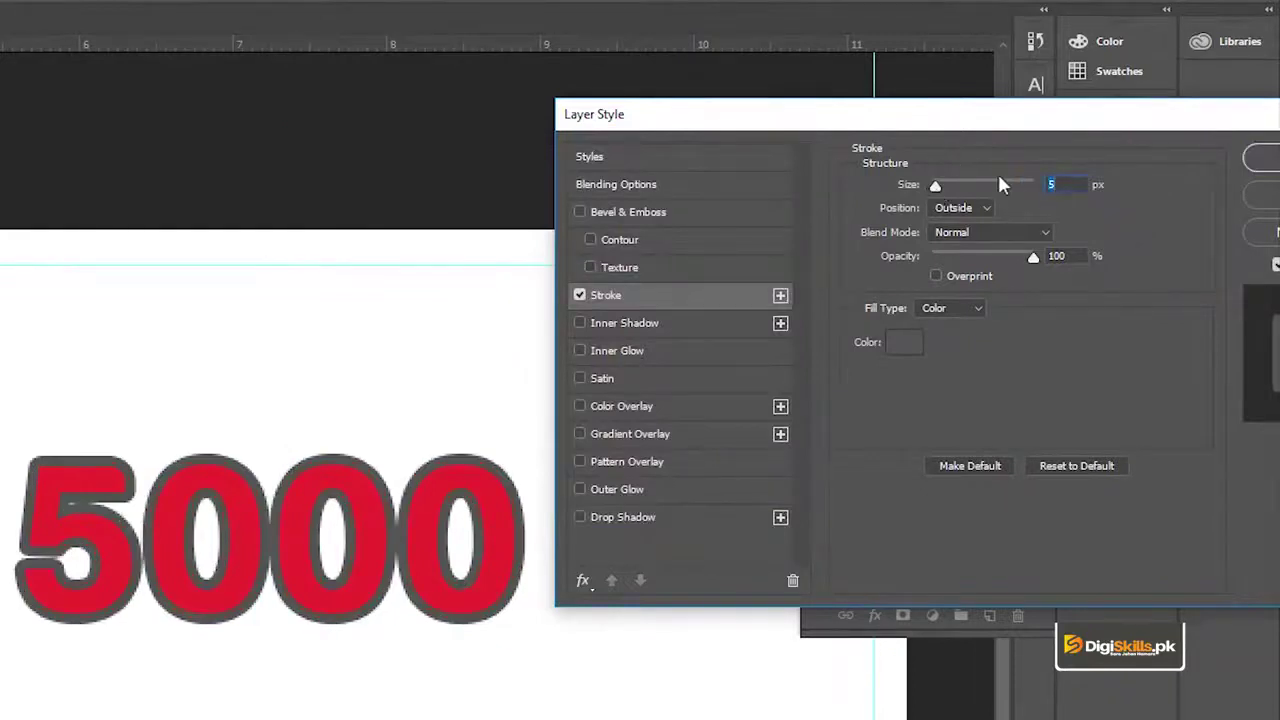
{"action": "type", "text": "4"}
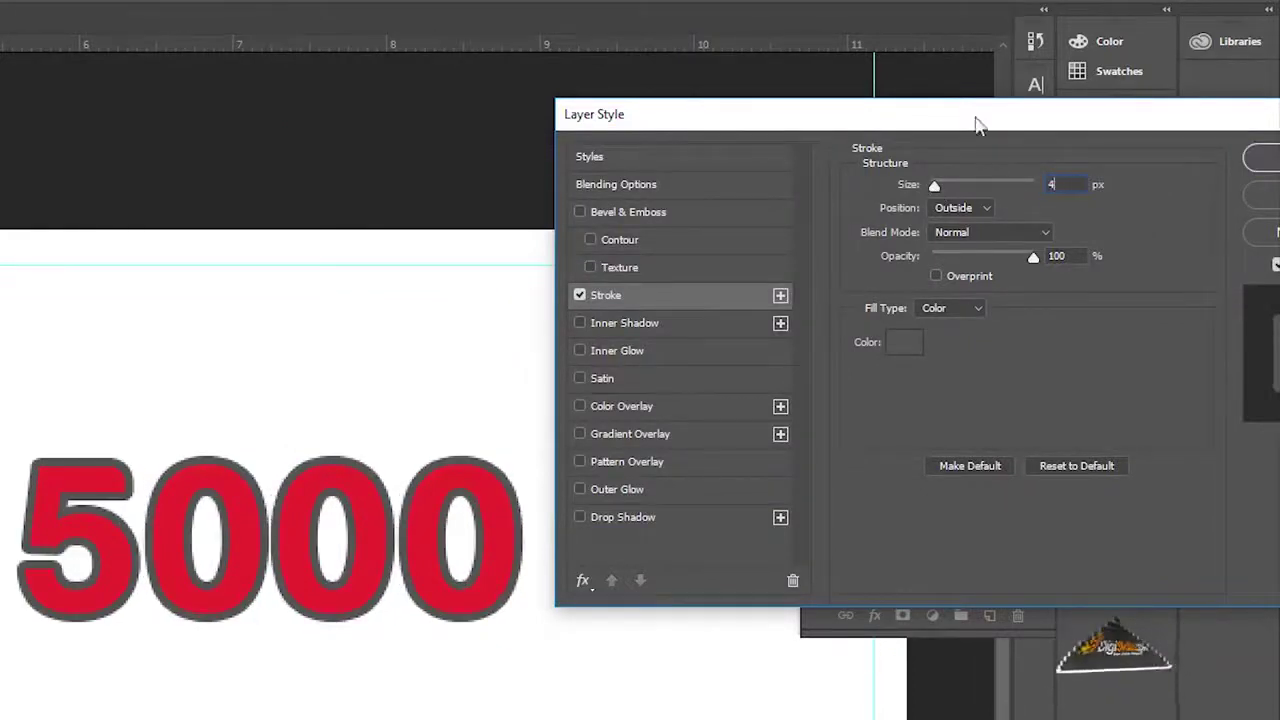
{"action": "left_click_drag", "start_coordinate": [944, 130], "coordinate": [825, 136]}
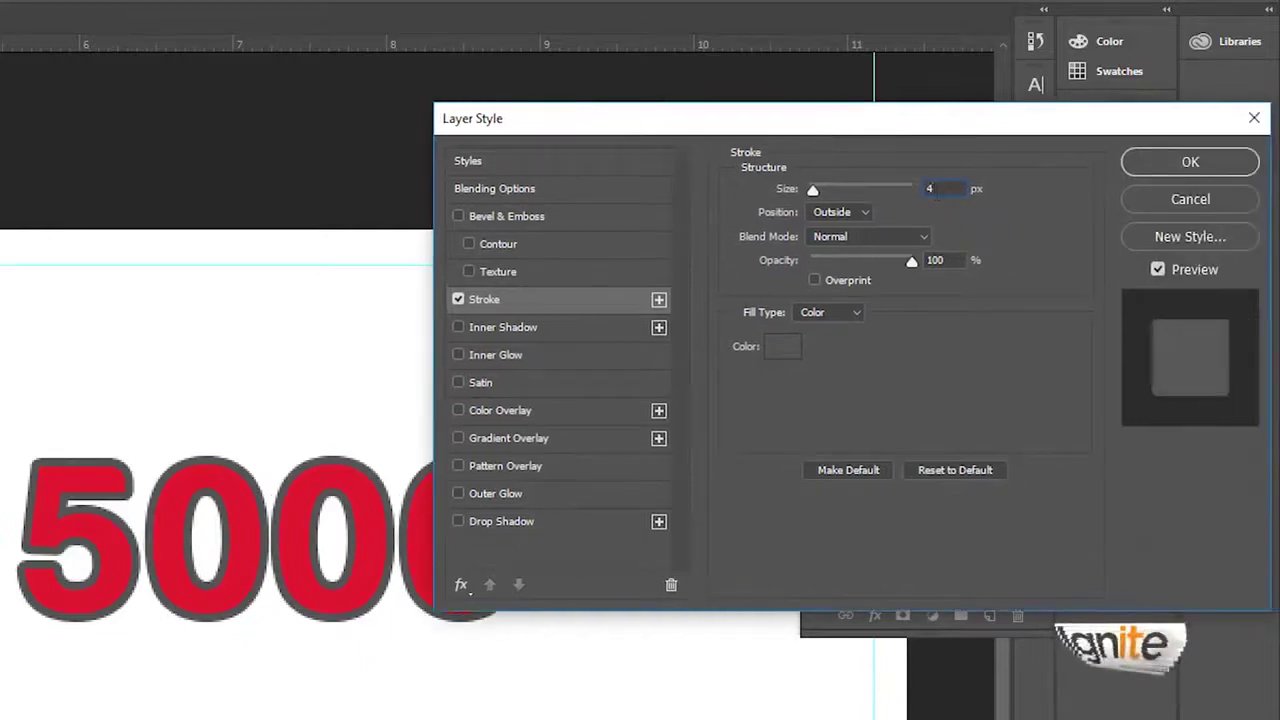
{"action": "left_click", "coordinate": [1180, 163]}
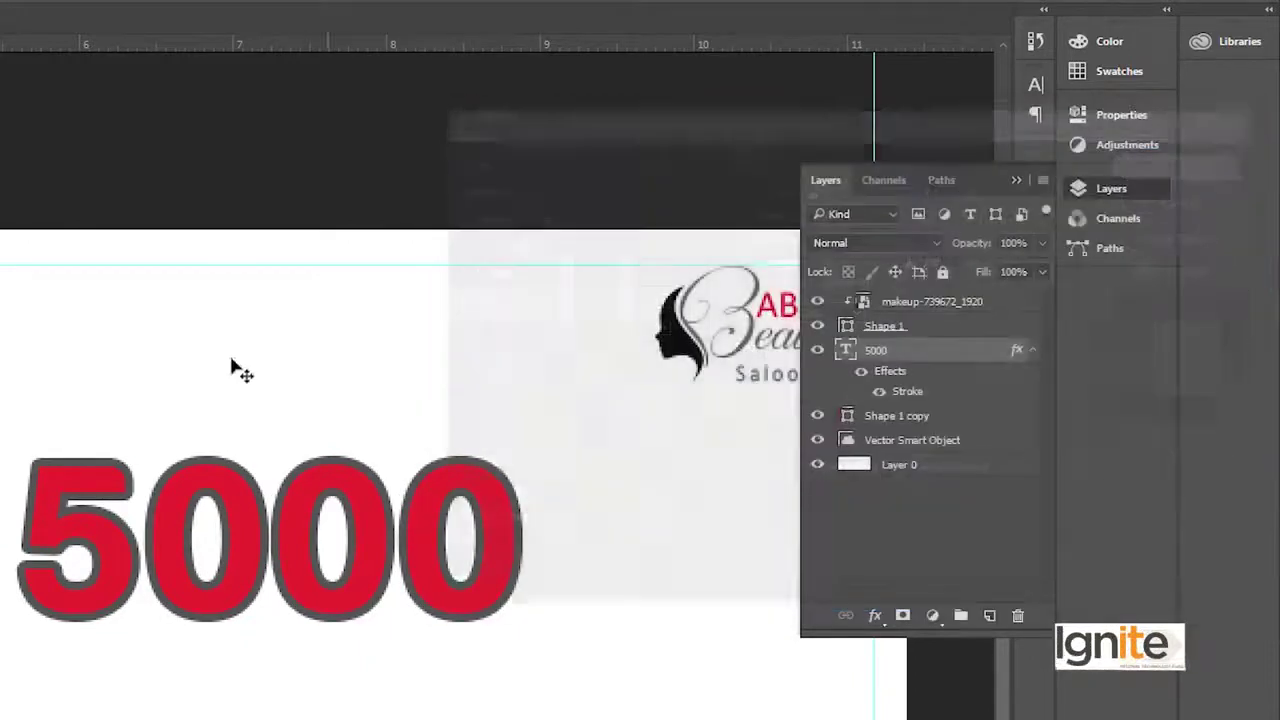
Move the outlined 5000 text slightly down in the white area
{"action": "left_click", "coordinate": [210, 525], "text": "alt"}
{"action": "left_click", "coordinate": [210, 525]}
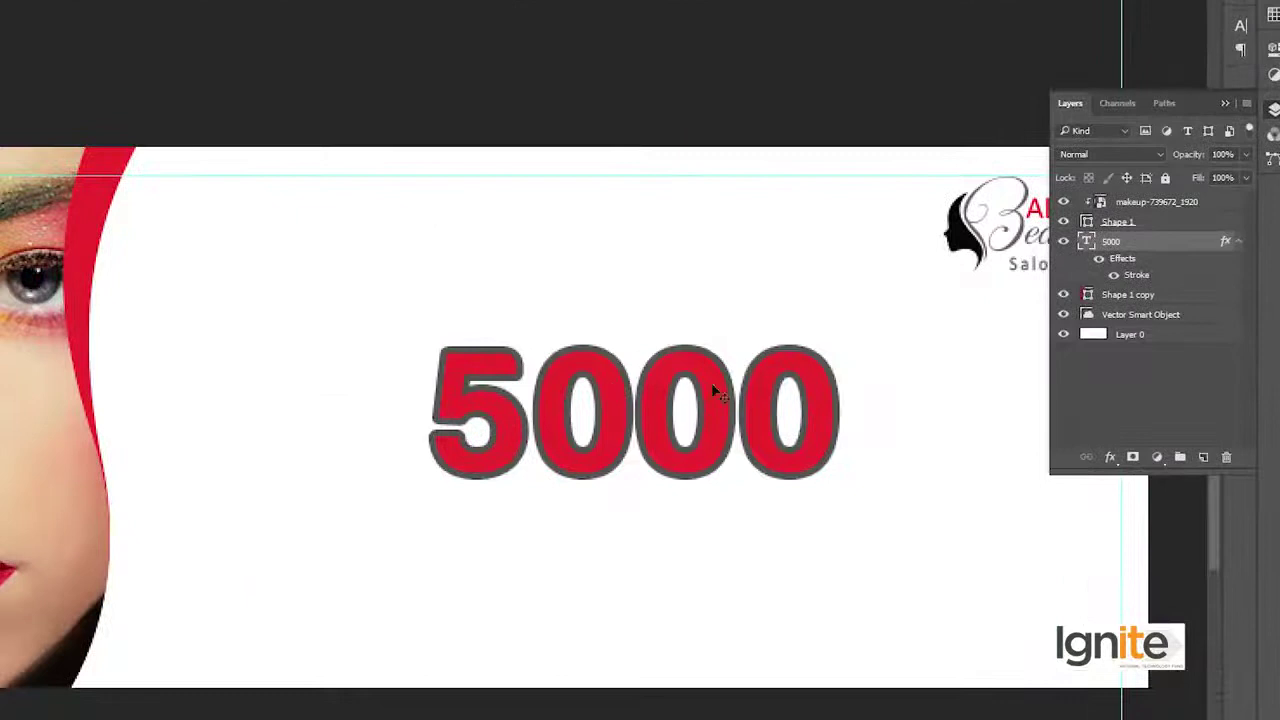
{"action": "mouse_move", "coordinate": [668, 377]}
{"action": "left_mouse_down"}
{"action": "mouse_move", "coordinate": [686, 383]}
{"action": "mouse_move", "coordinate": [662, 390]}
{"action": "left_mouse_up"}
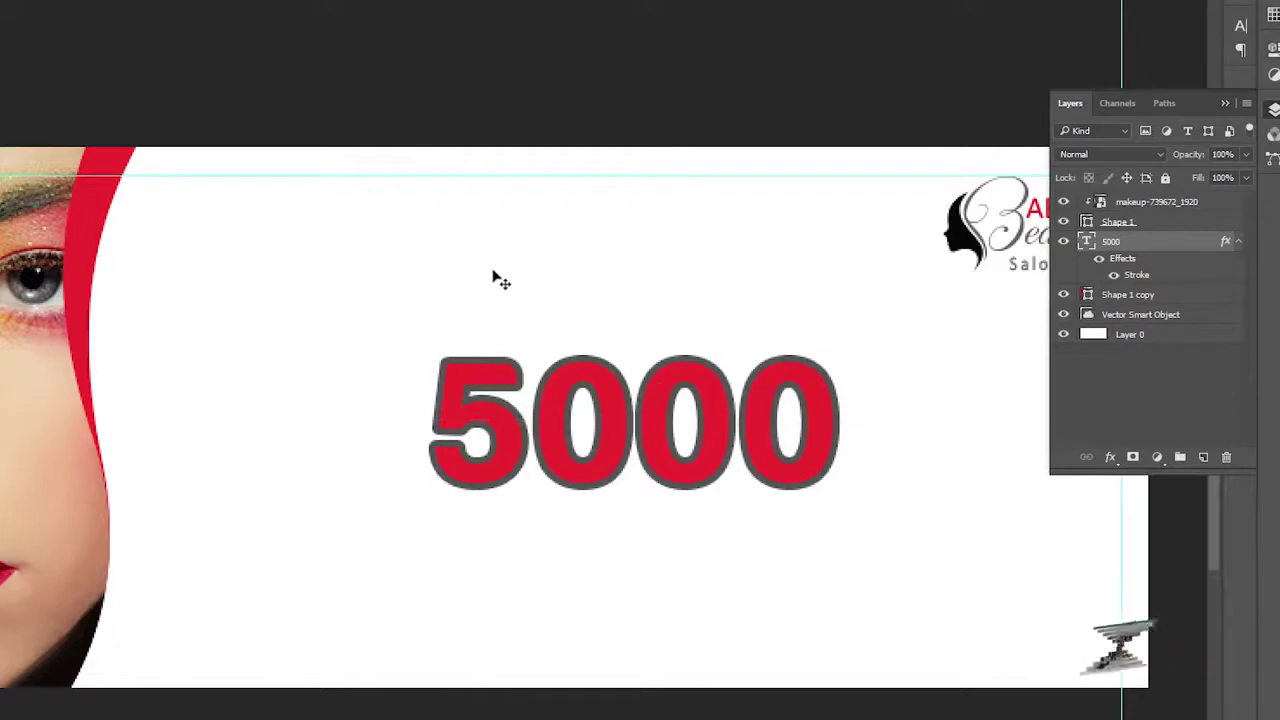
Start a new red text line beginning with "Th" above the 5000 text
{"action": "key", "text": "t"}
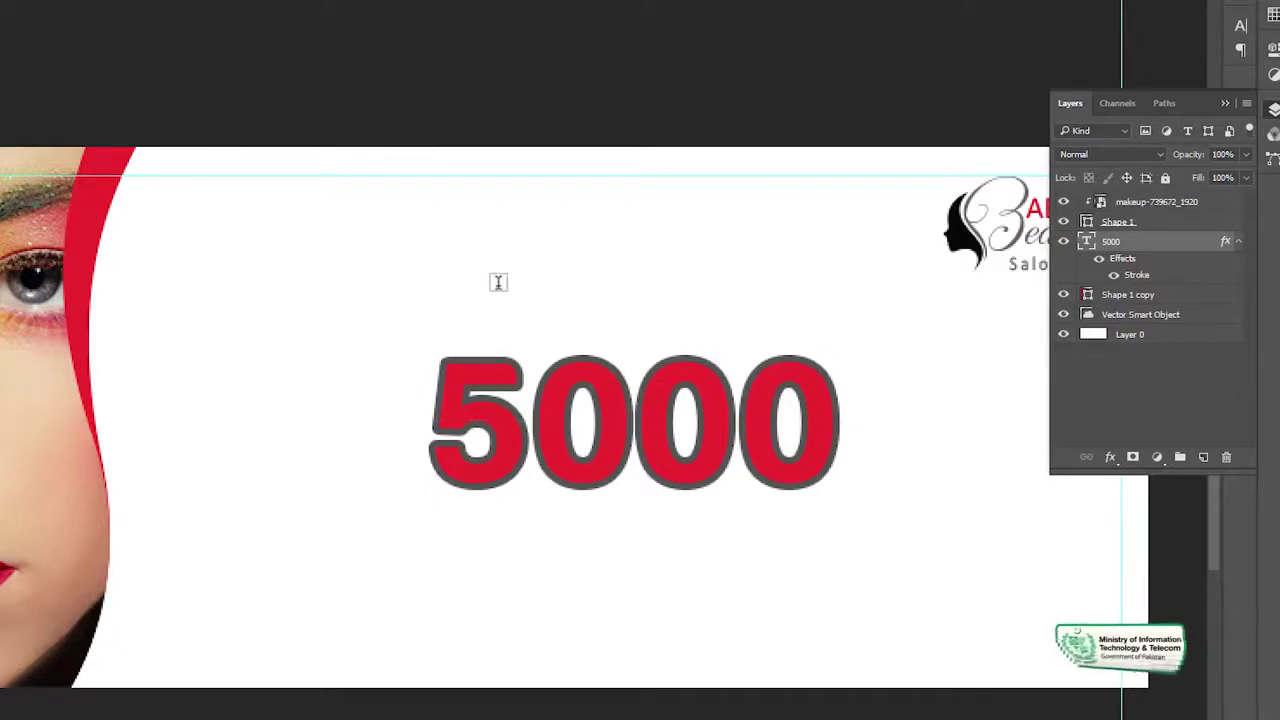
{"action": "left_click", "coordinate": [495, 279]}
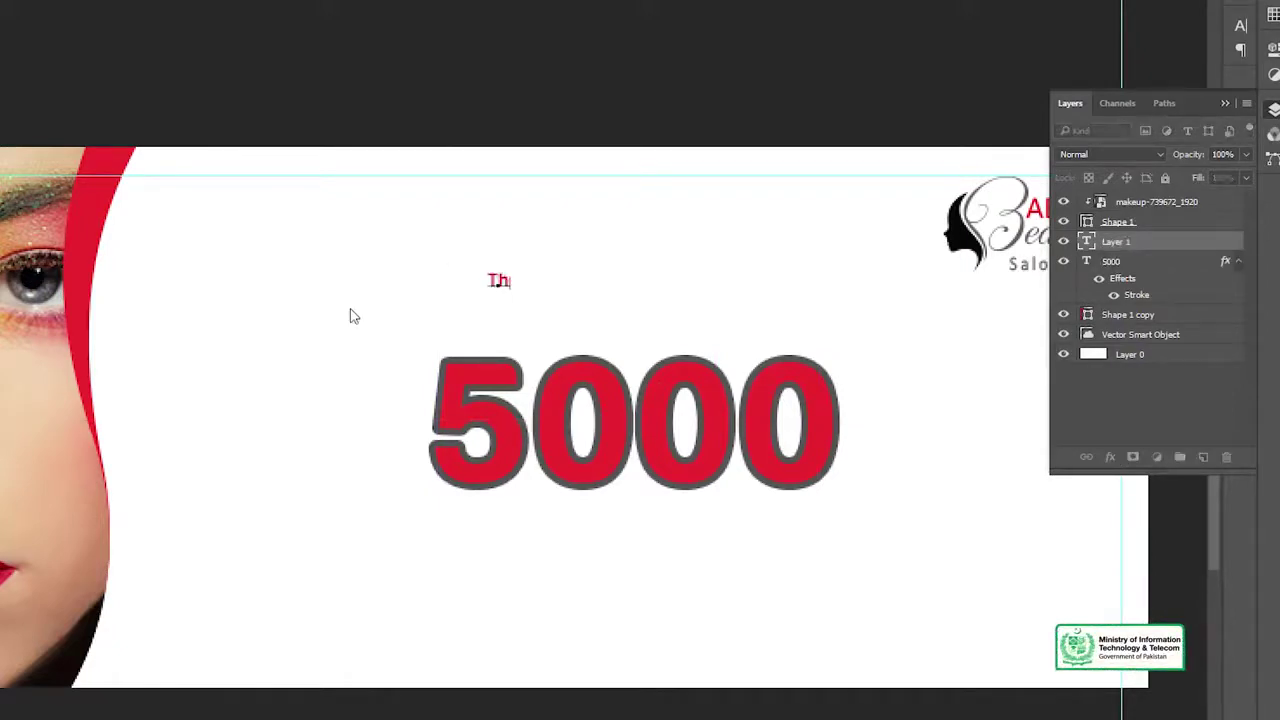